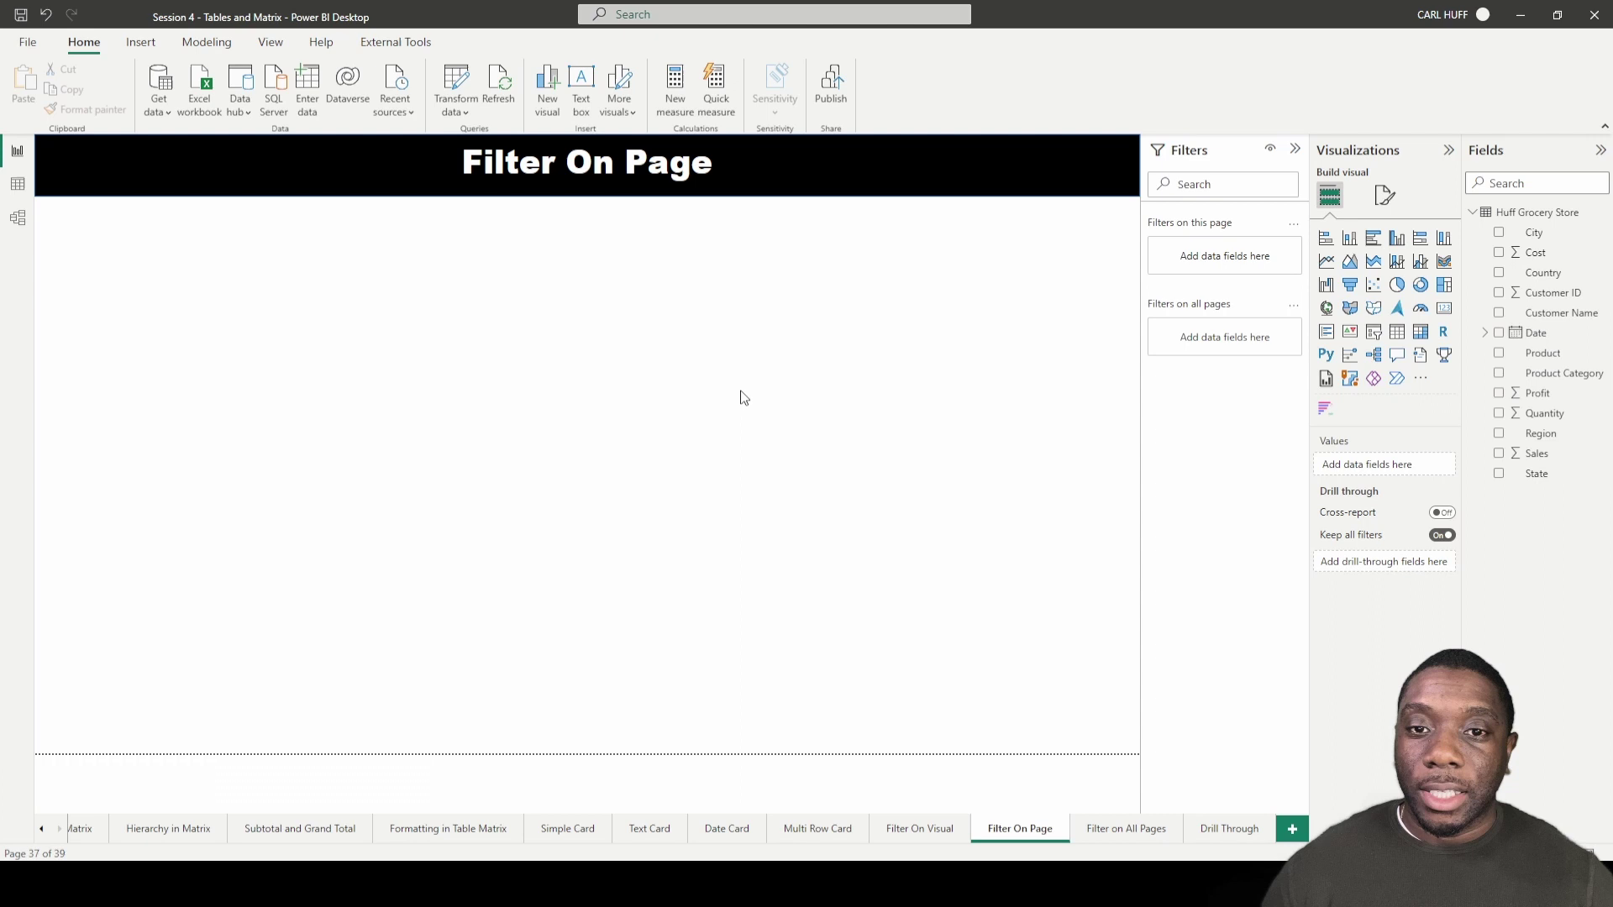
Add a table at the page bottom with City, Product Category, Cost, Sales and Profit
click(1397, 331)
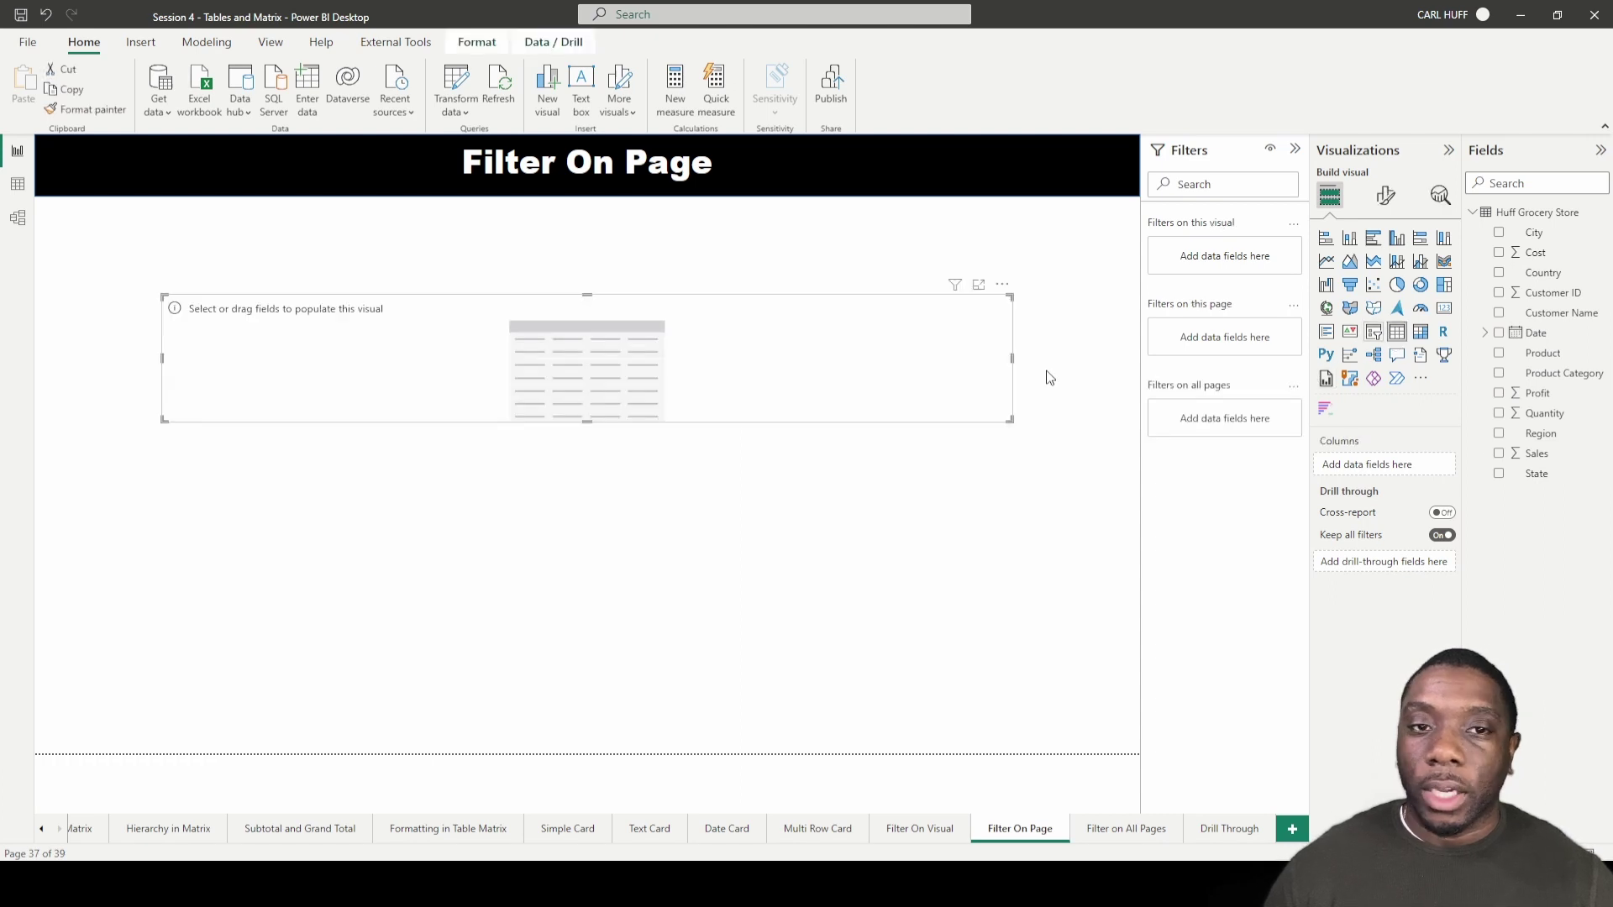
mouse_move(670, 310)
mouse_down()
mouse_move(612, 631)
mouse_move(594, 512)
mouse_up()
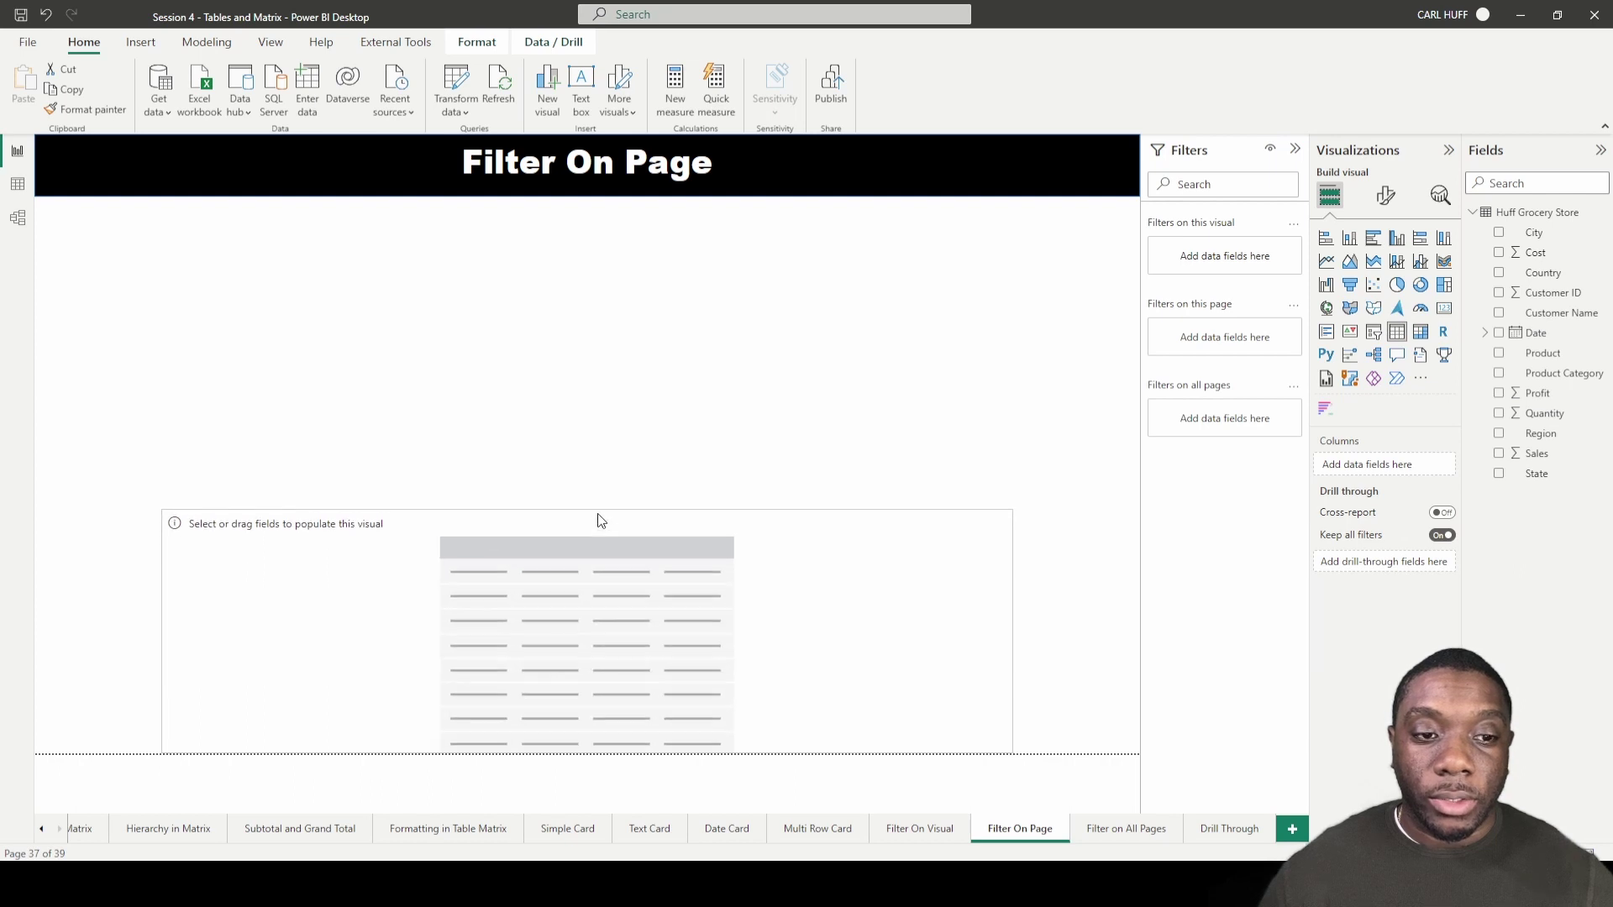
click(1499, 232)
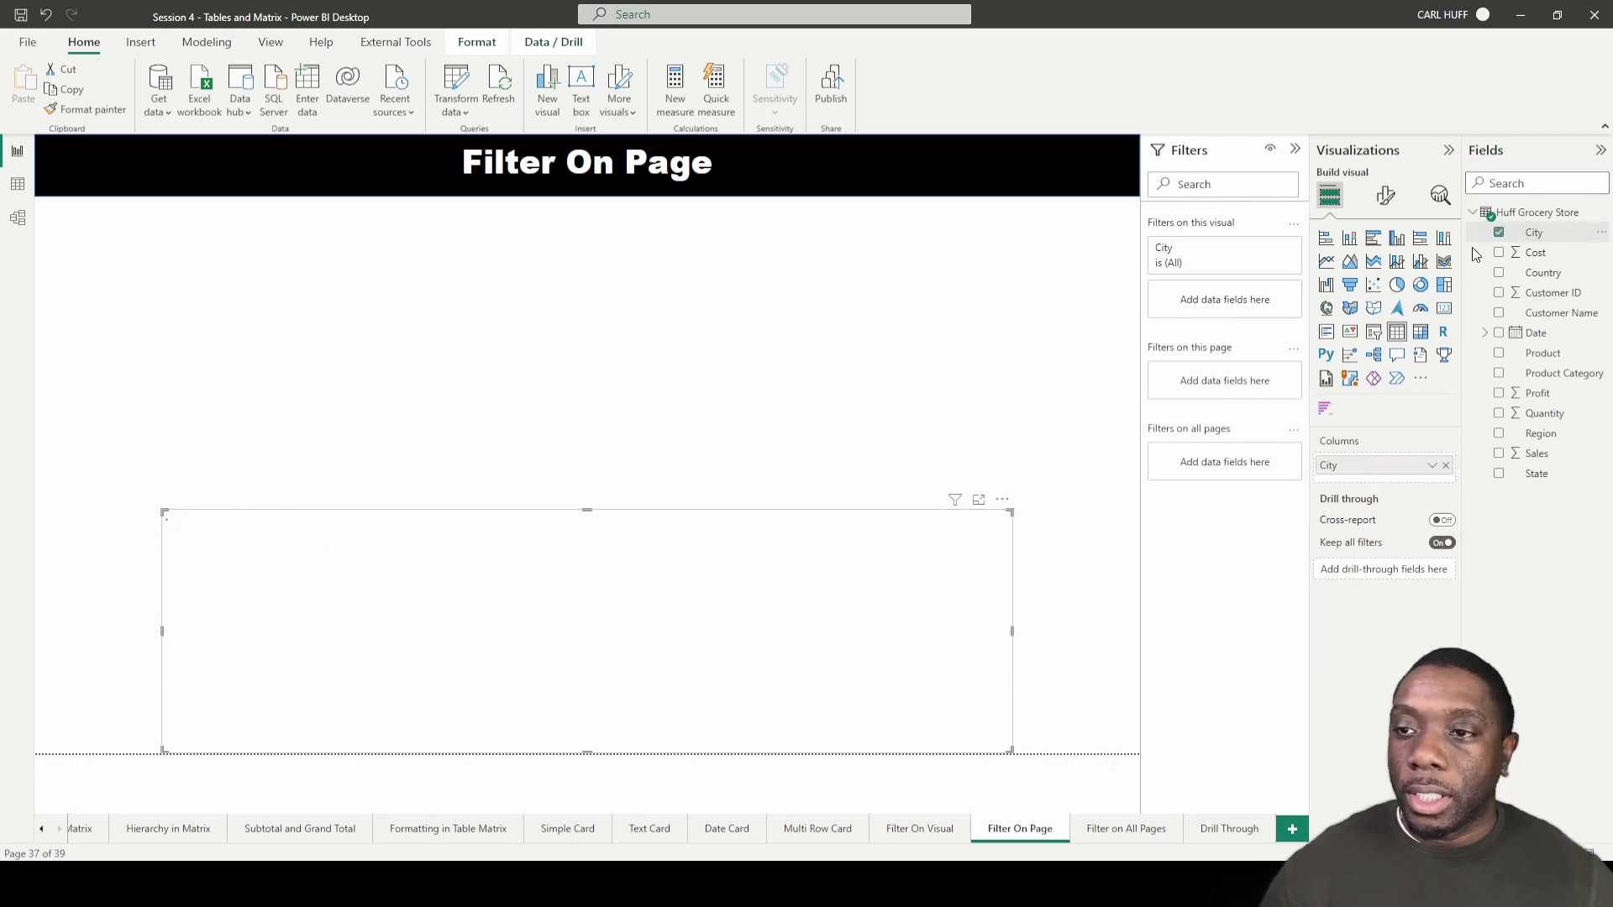
click(1499, 375)
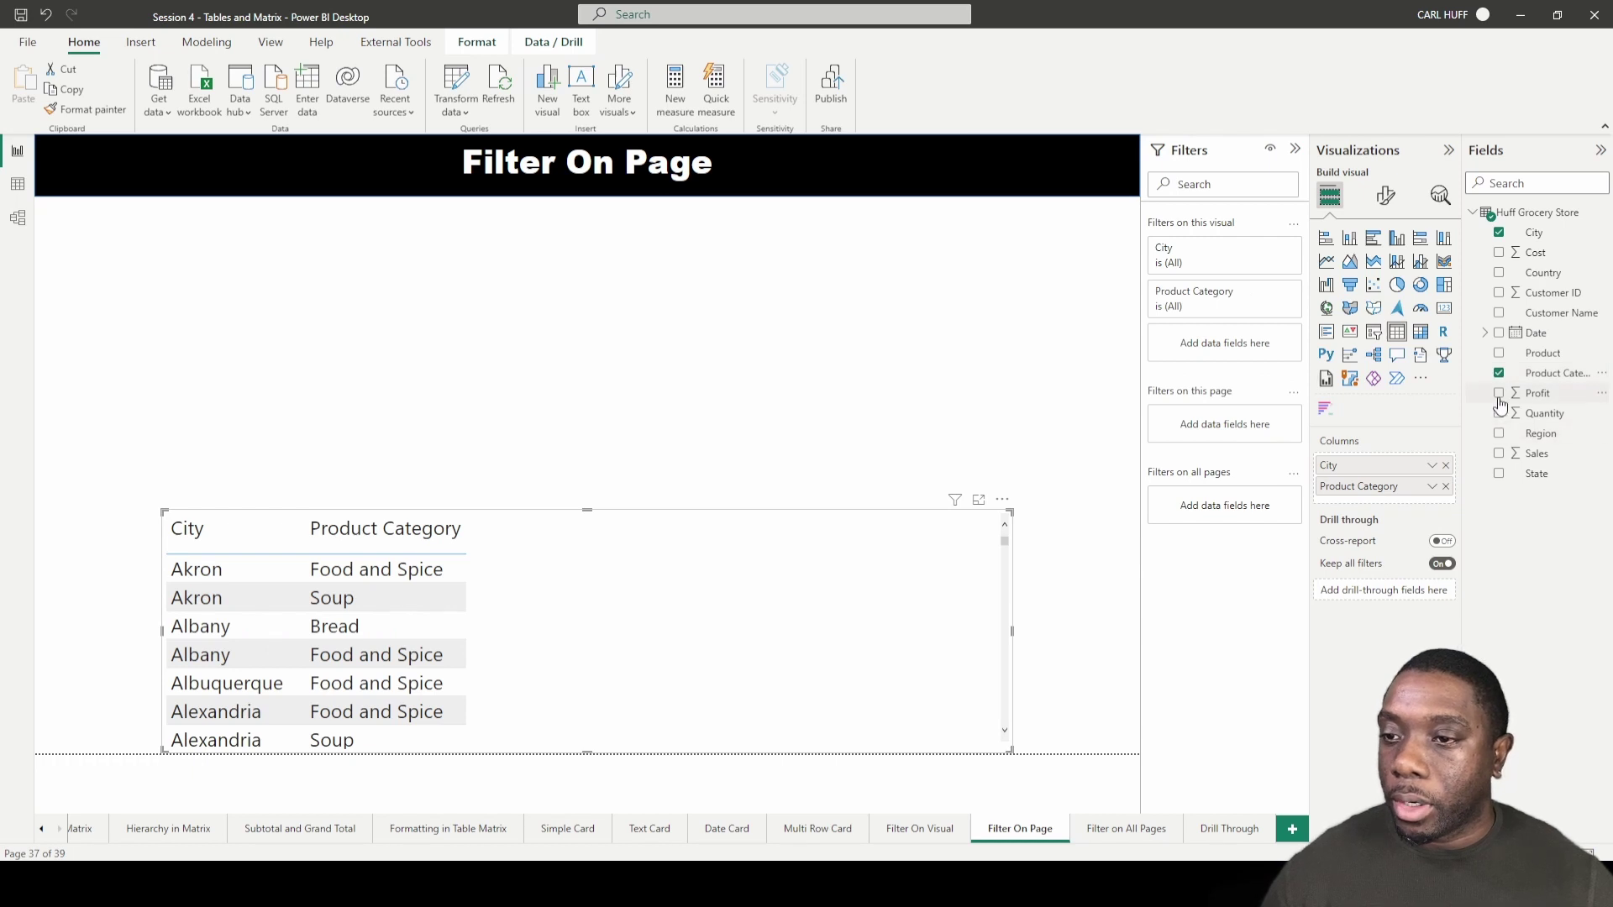
click(1499, 253)
click(1499, 454)
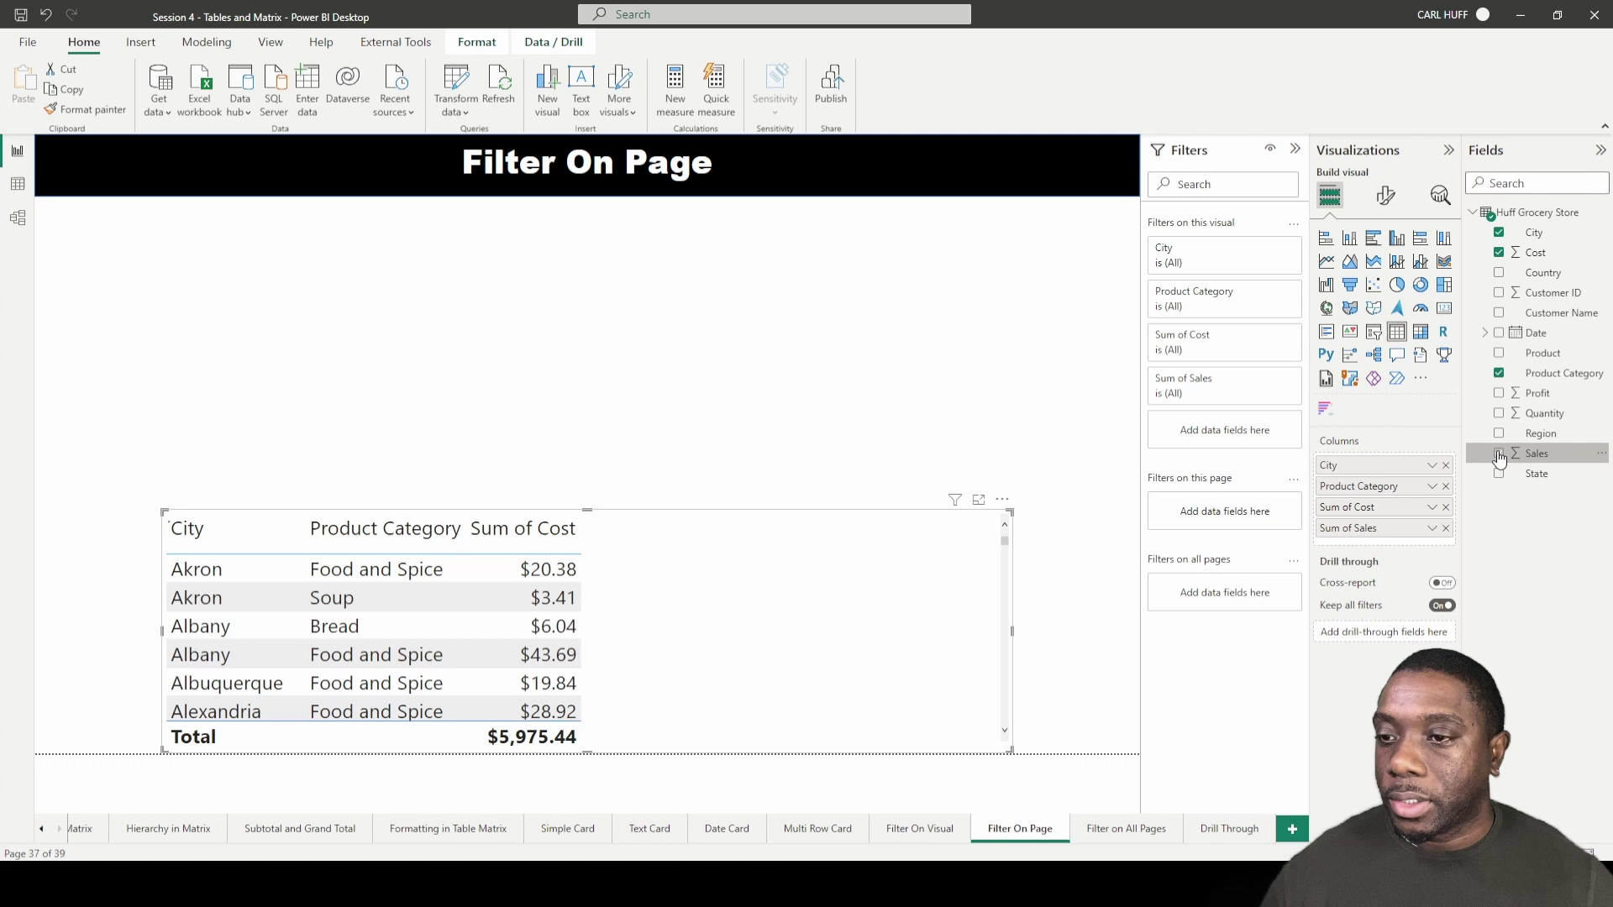
click(1500, 395)
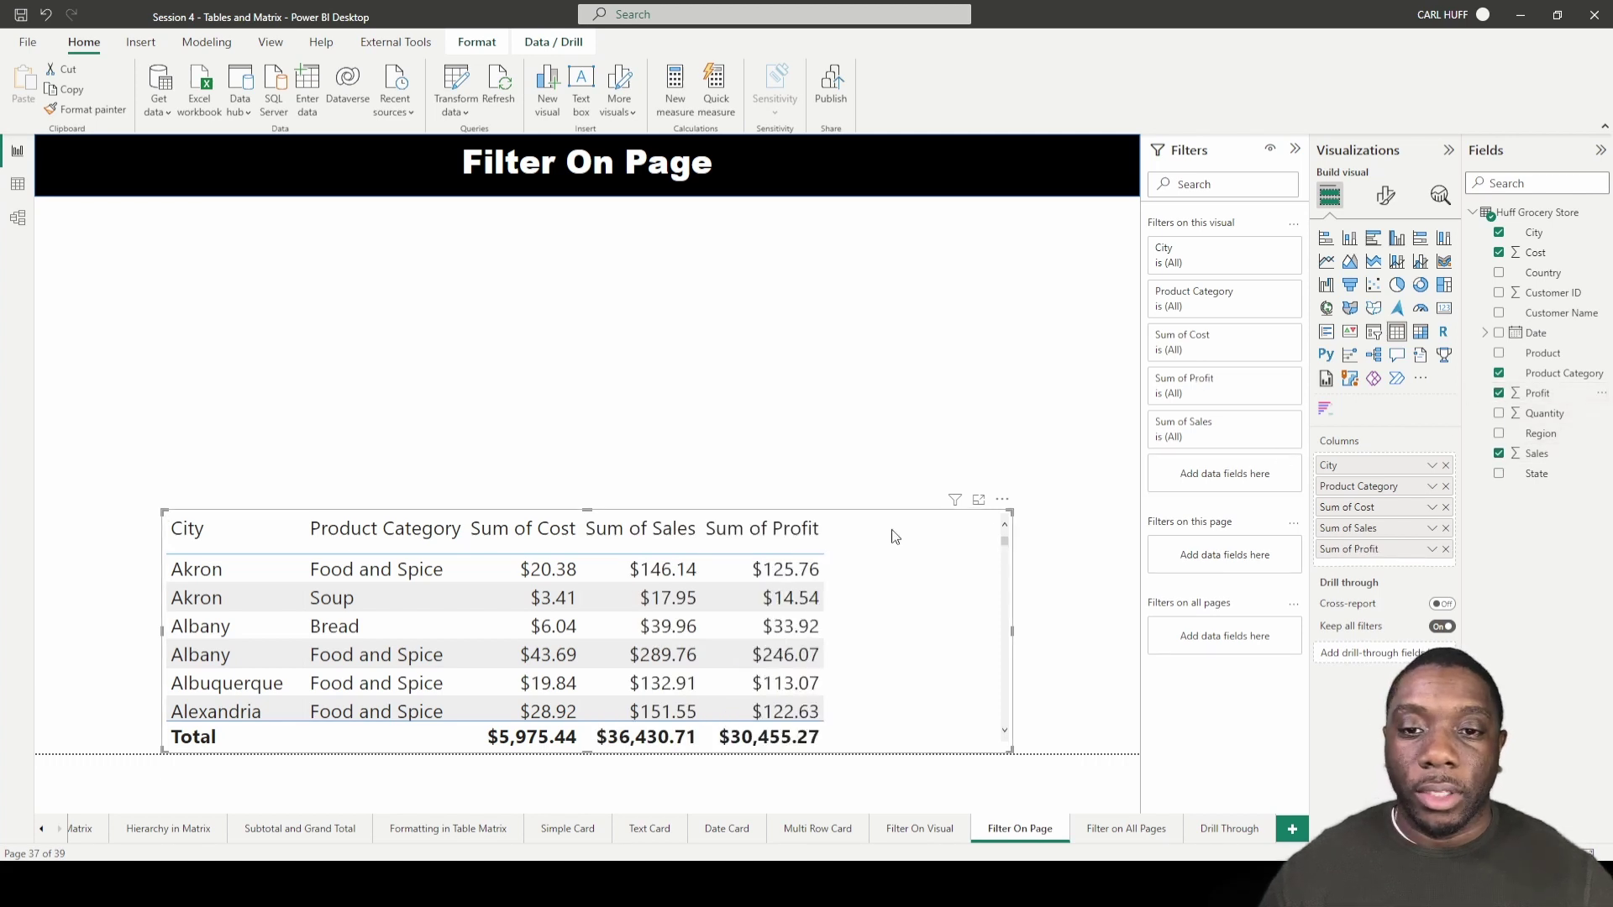
Narrow the table to fit its columns and shift it slightly right
drag(1012, 629, 856, 628)
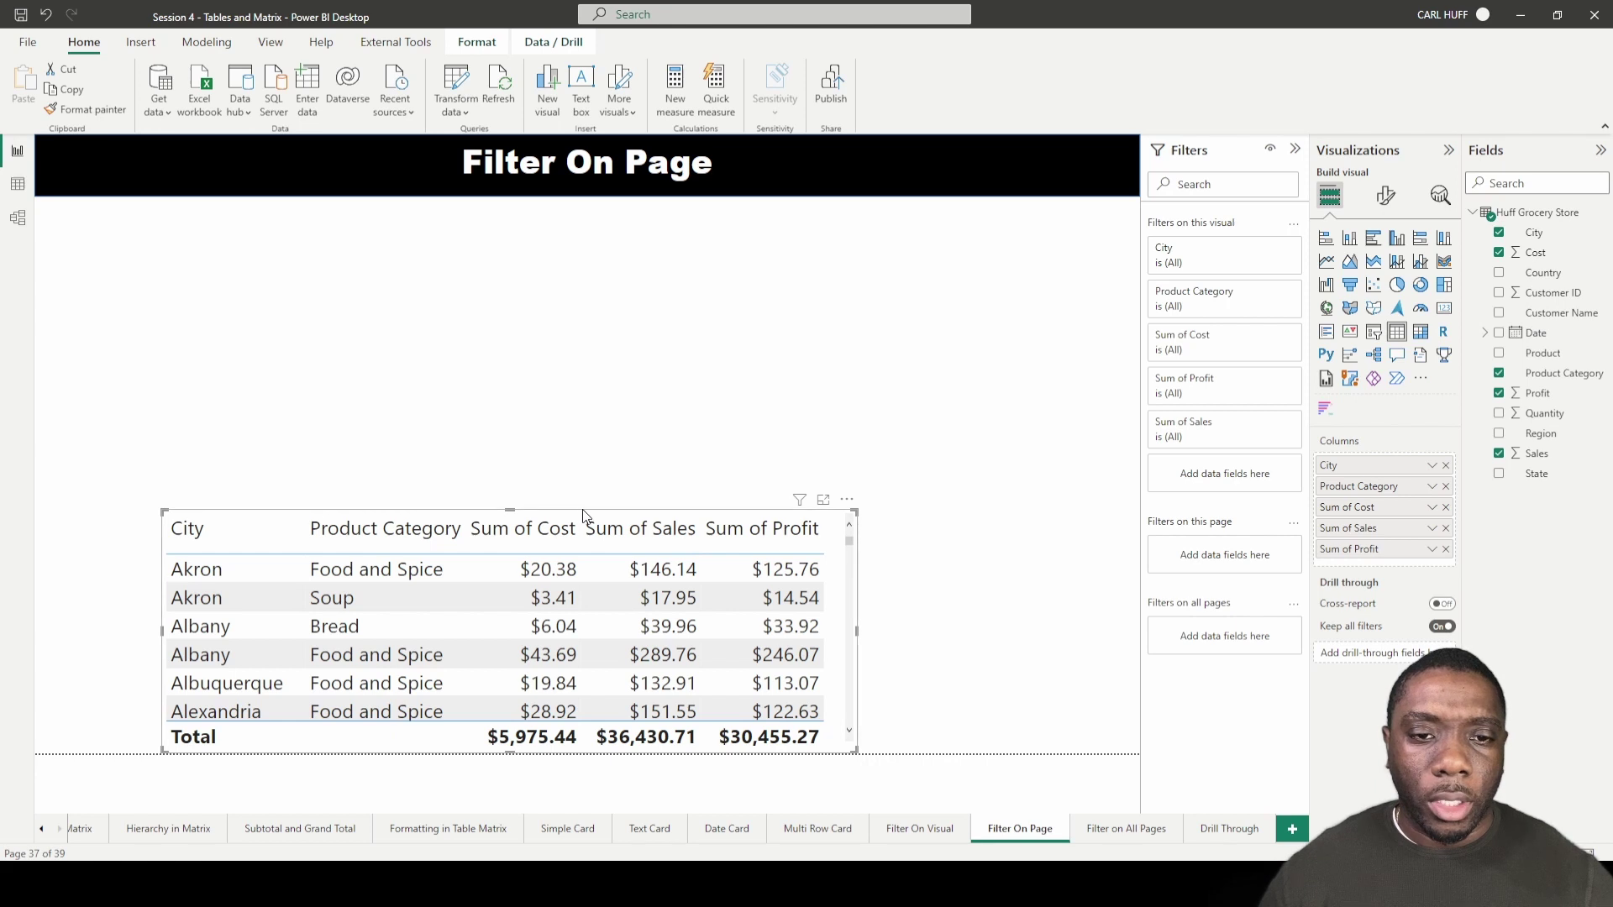
drag(581, 509, 659, 509)
click(675, 457)
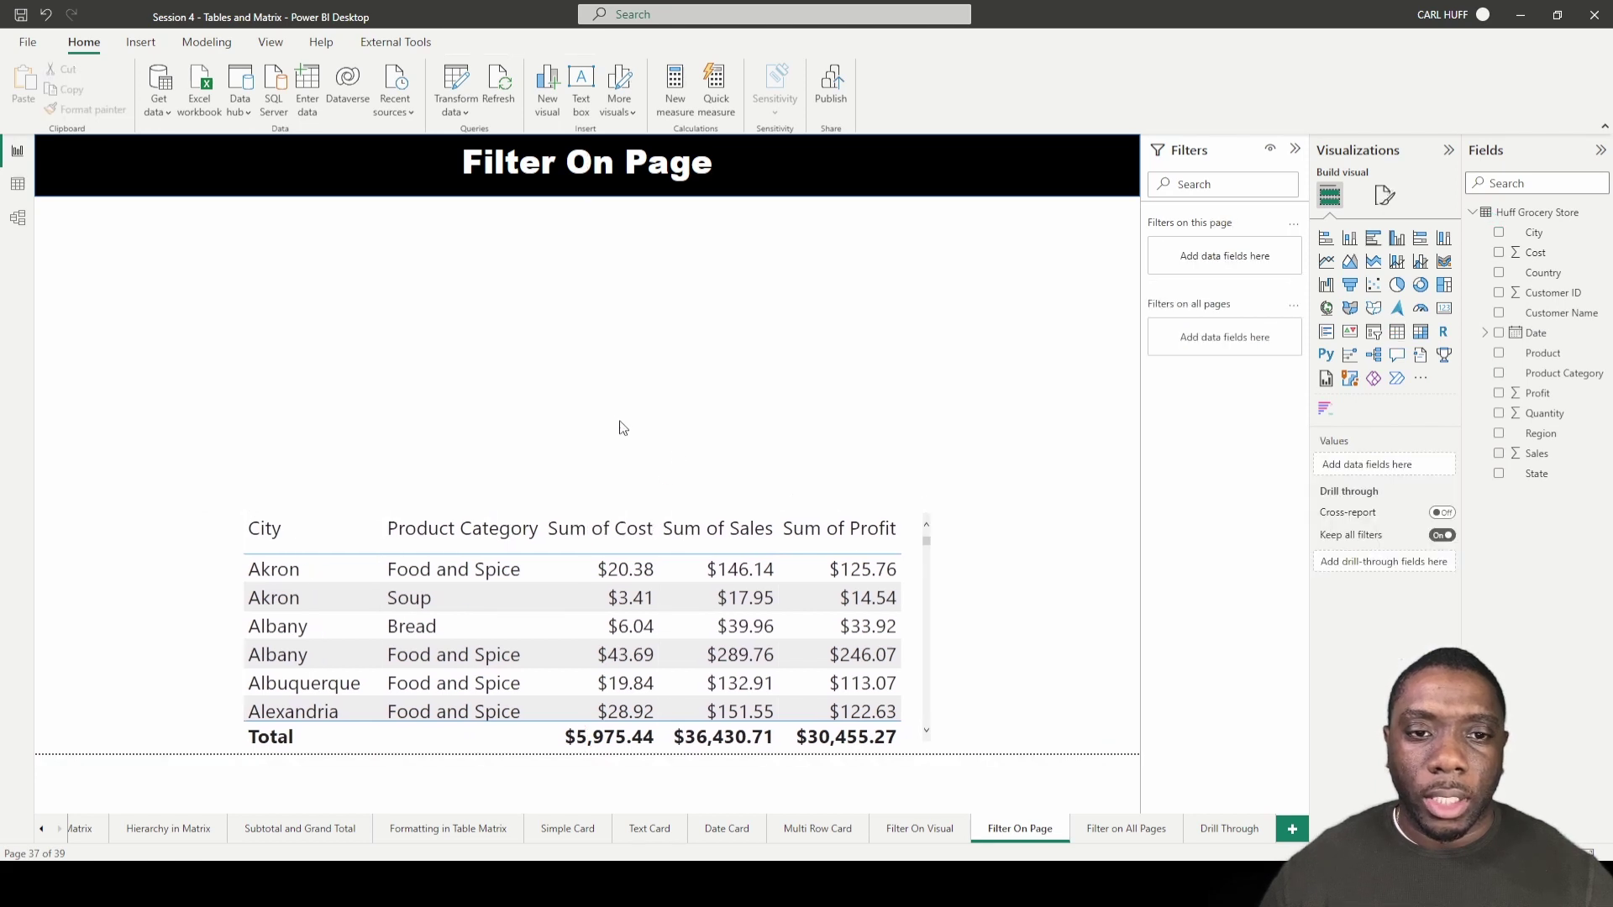
Place a tall Shape map top-left, with State as Location and Sales as color saturation
click(1374, 308)
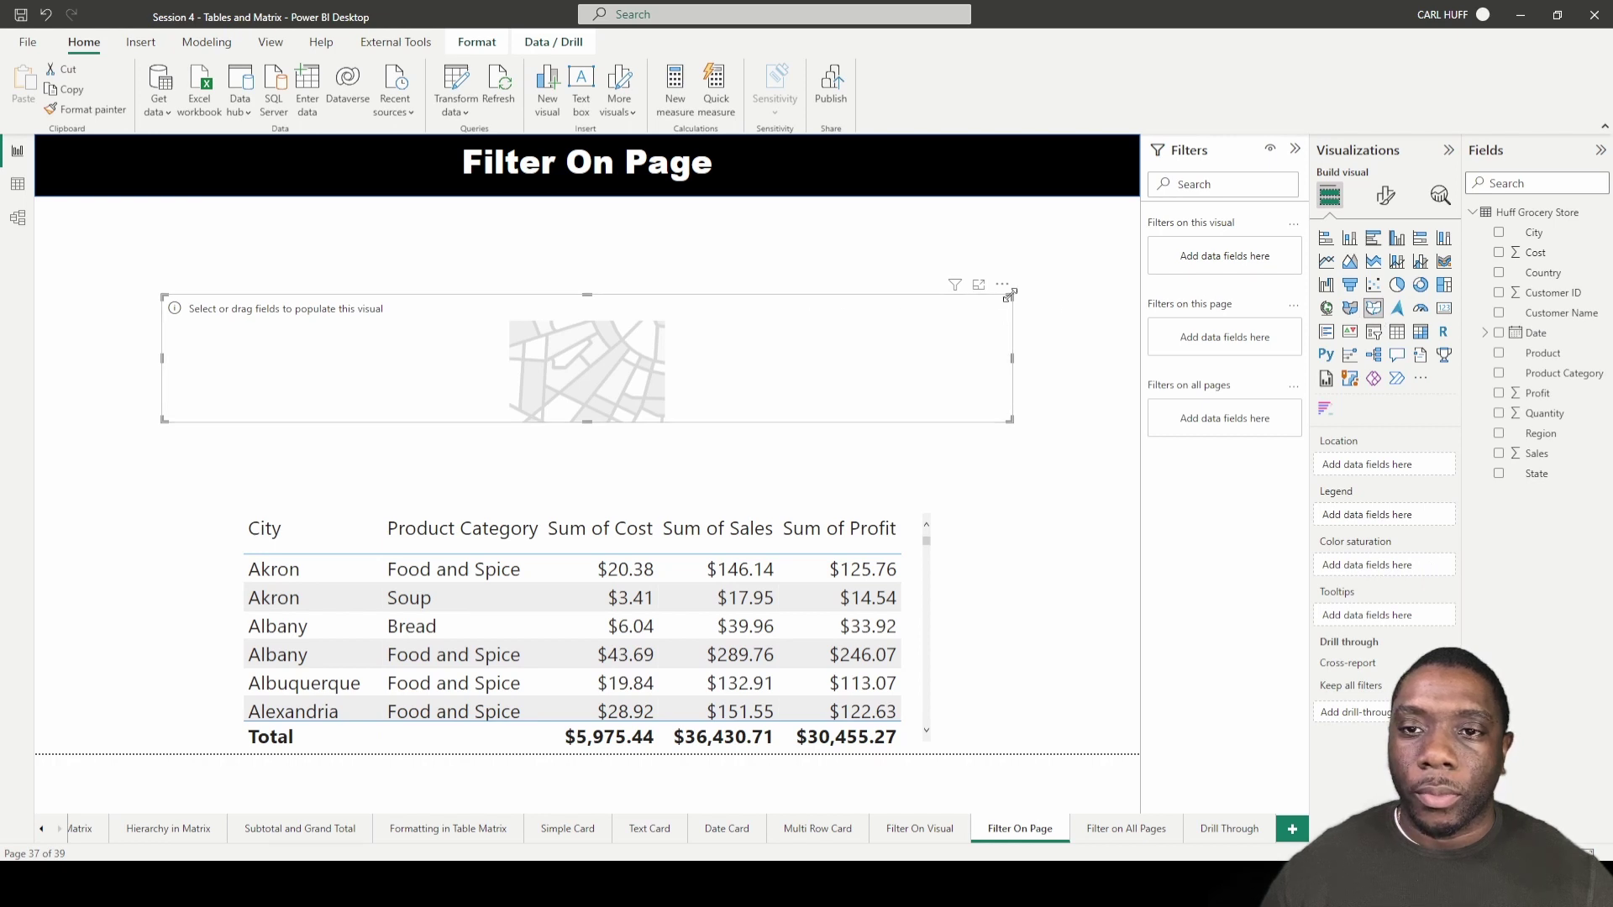
drag(1005, 298, 706, 229)
drag(580, 252, 440, 230)
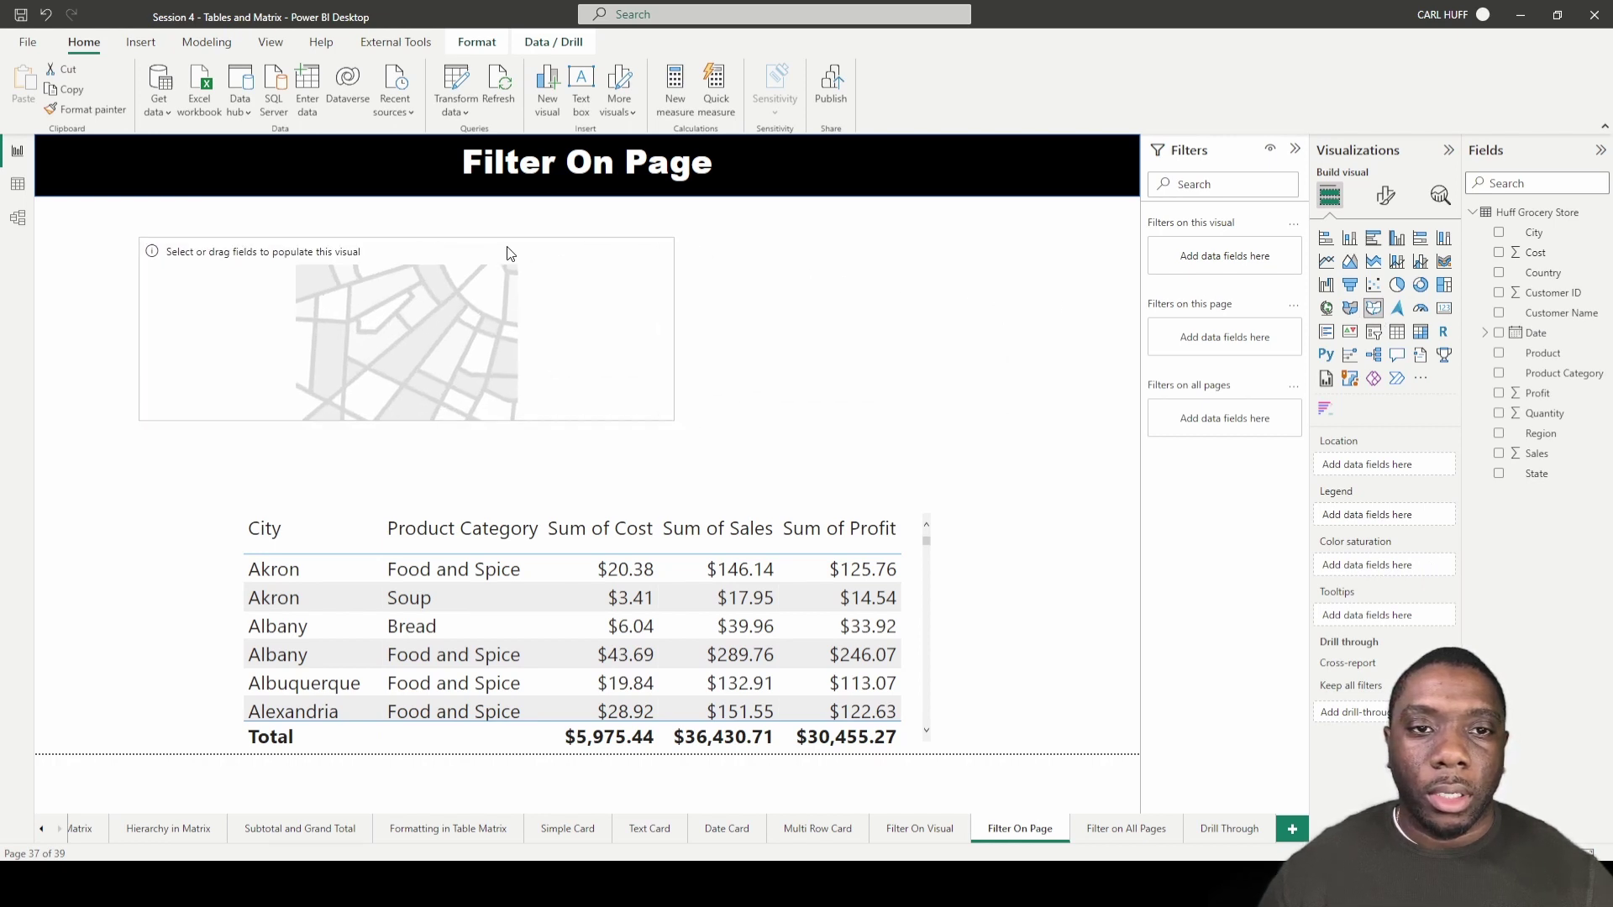
drag(579, 398, 576, 479)
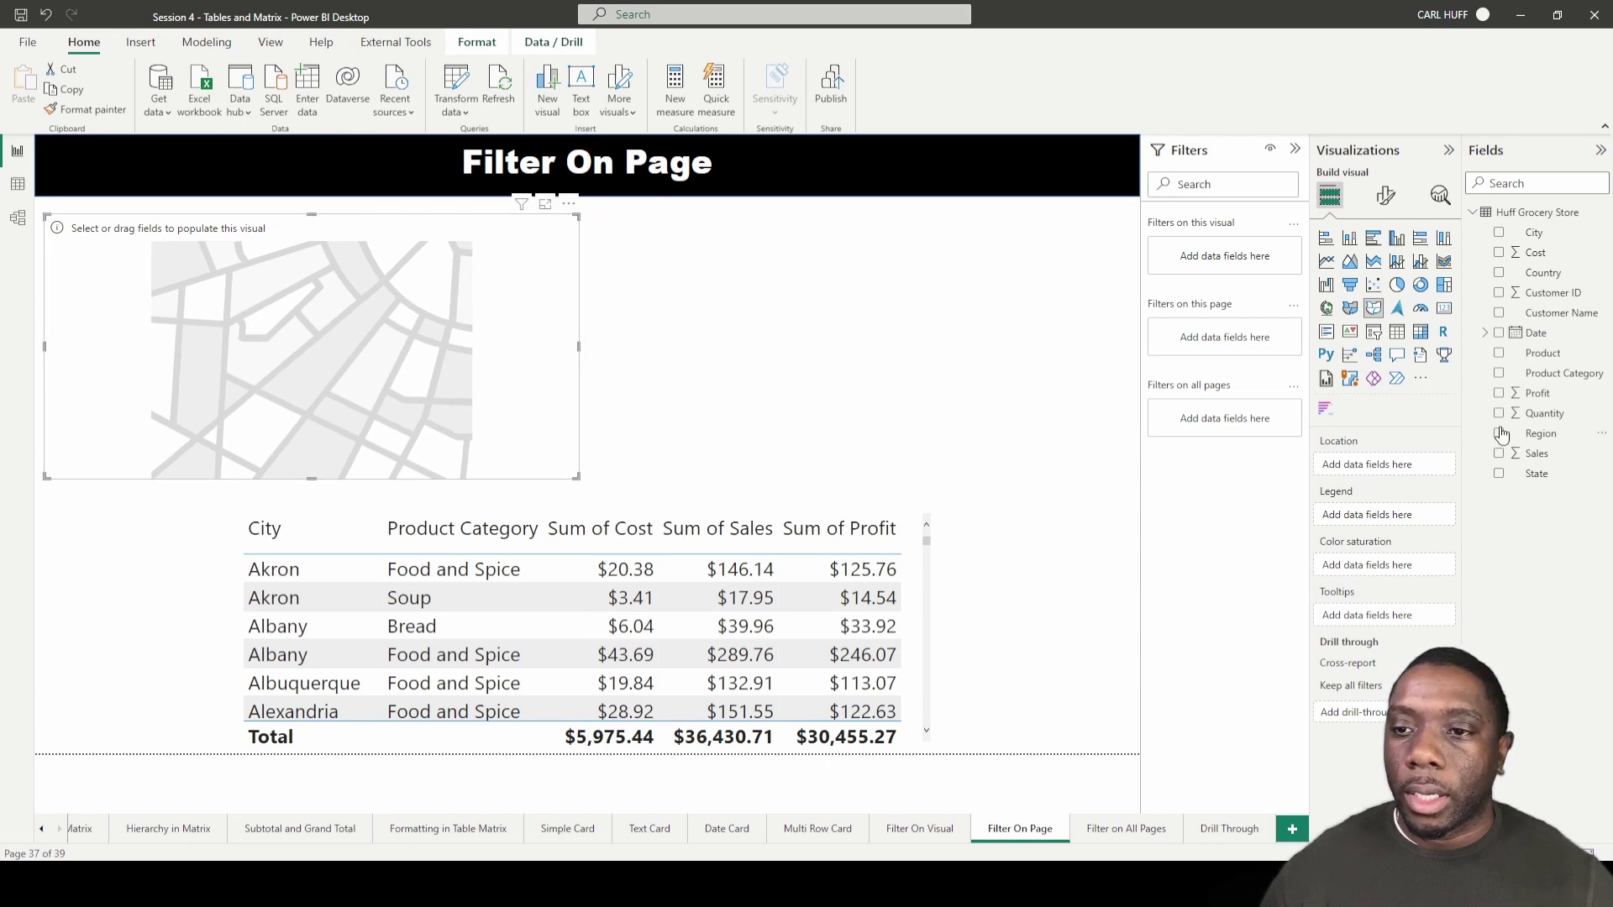
drag(1537, 474, 1399, 464)
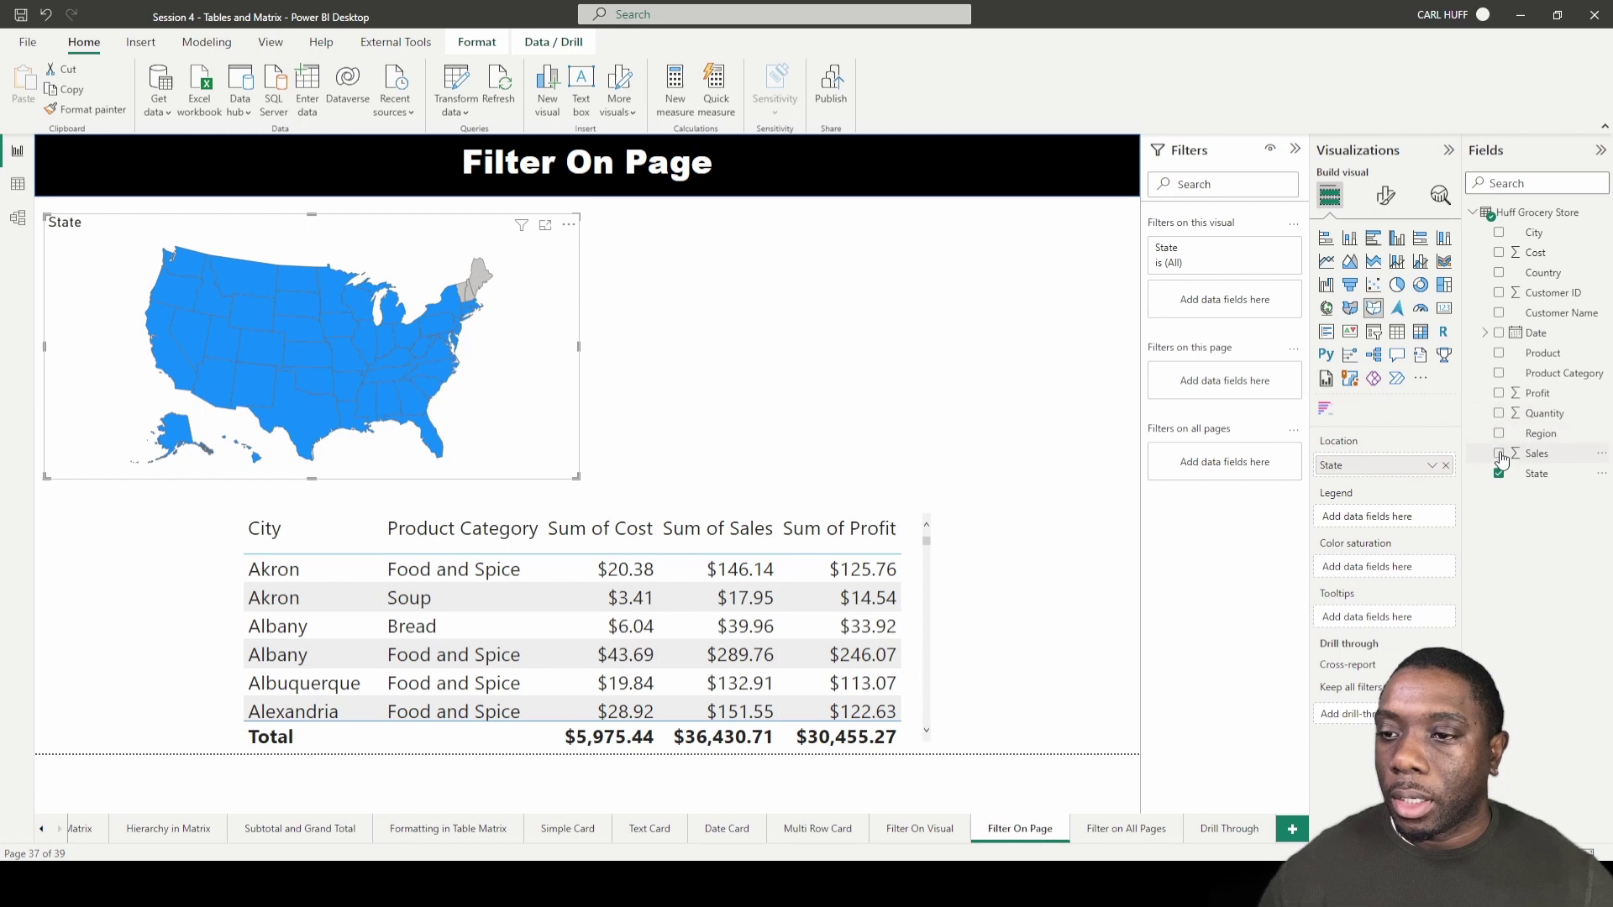
click(1499, 454)
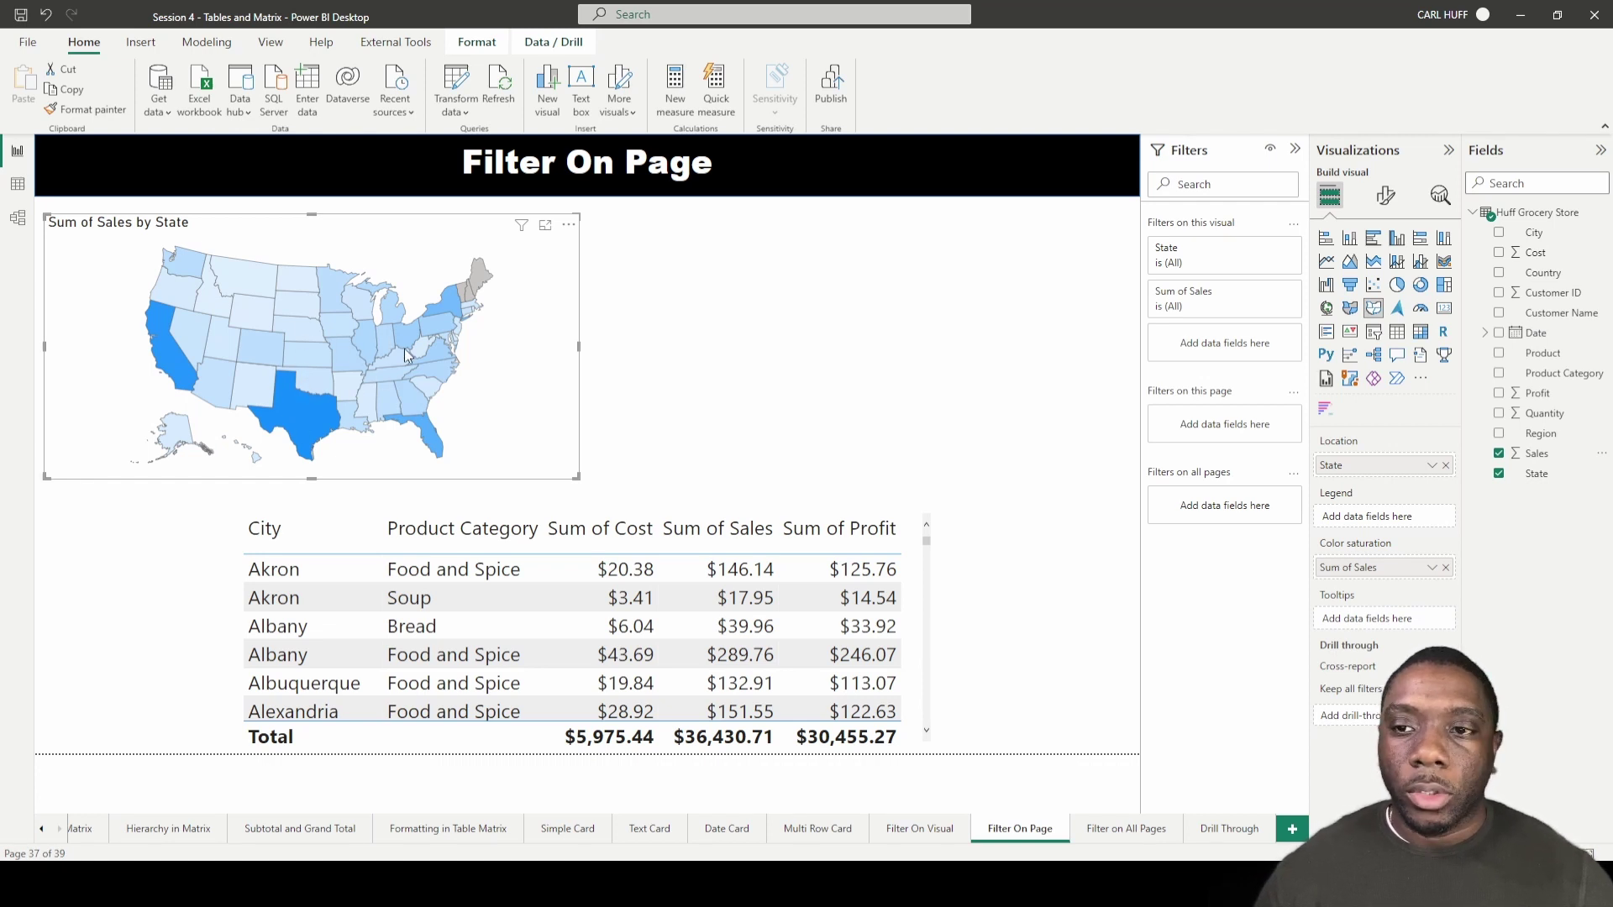
click(820, 338)
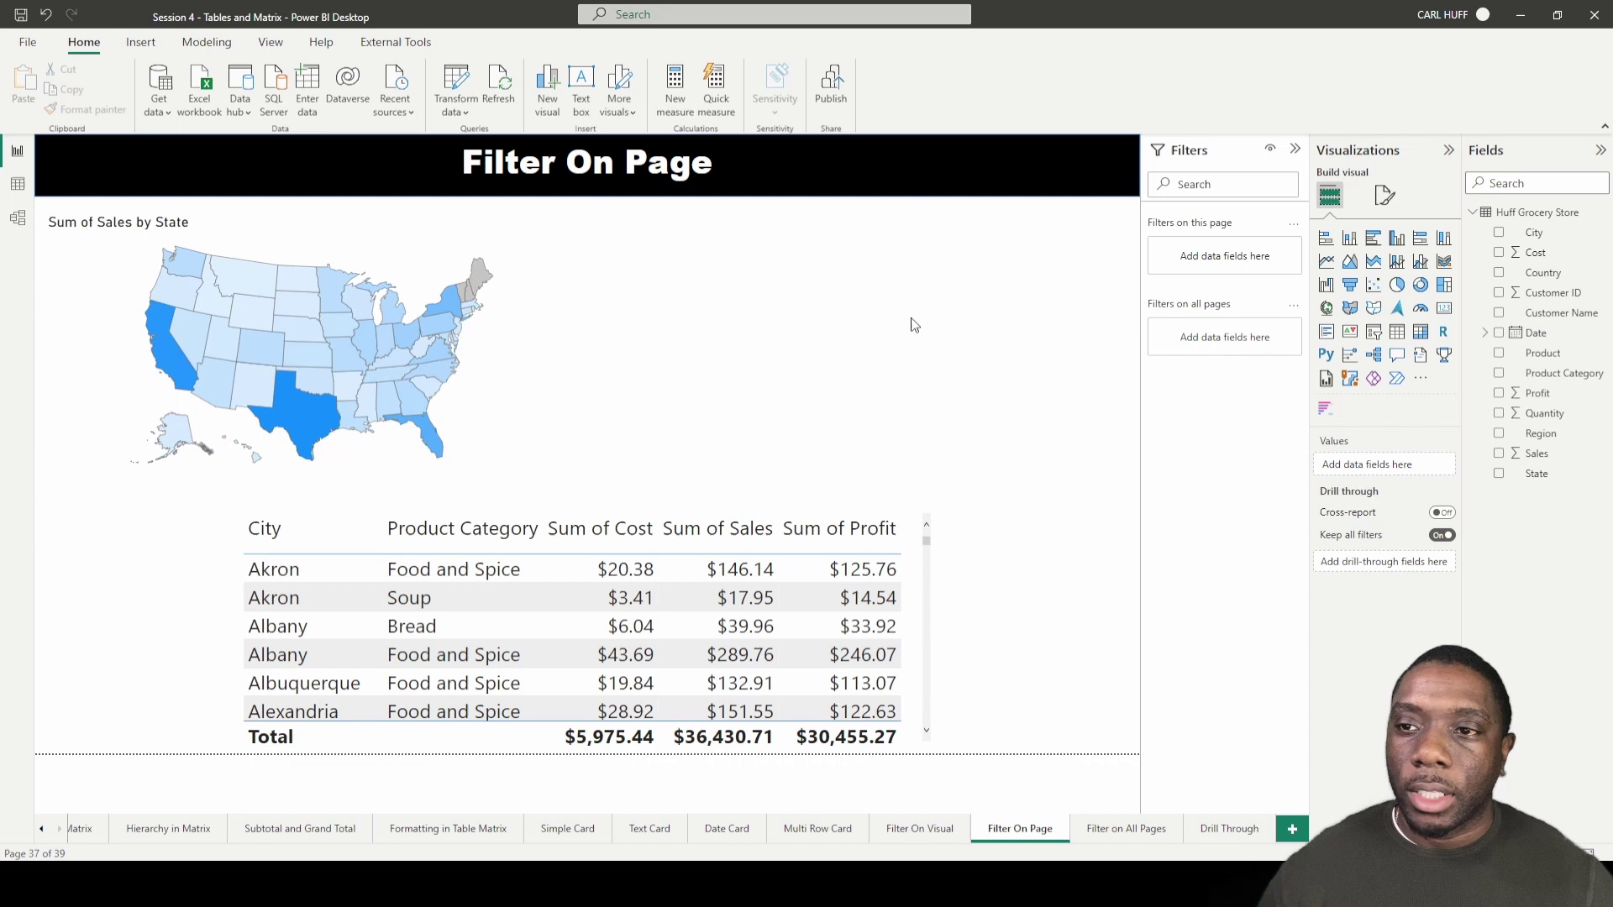
Add a widened Clustered column chart of Sales by Date, with Quarter and Month removed from the axis
click(1397, 240)
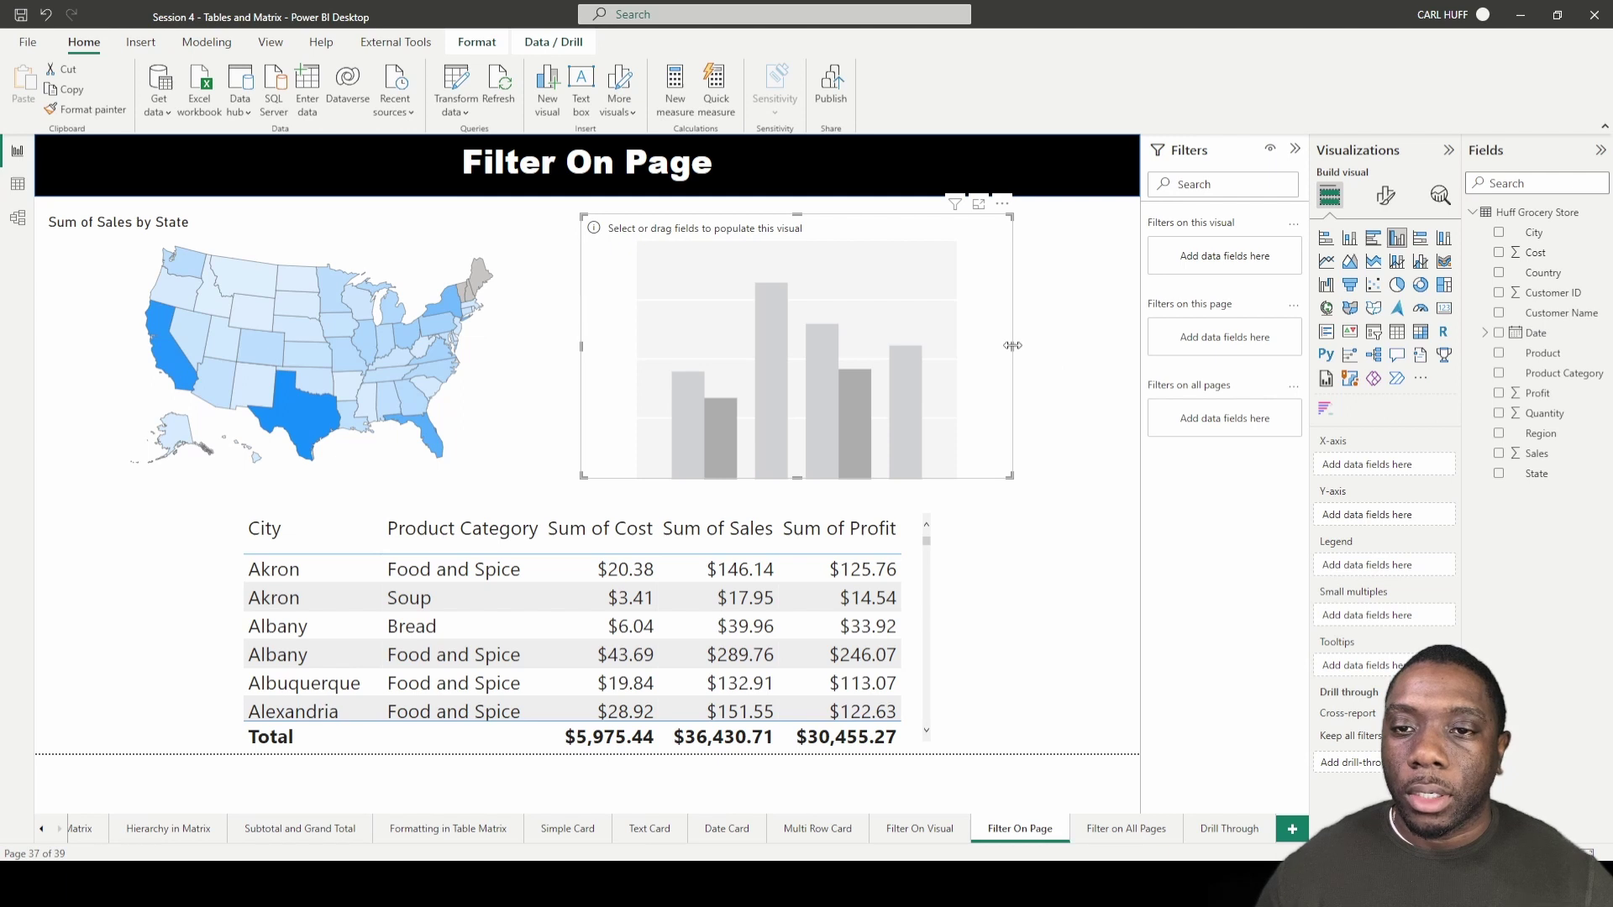
drag(1013, 344, 1078, 345)
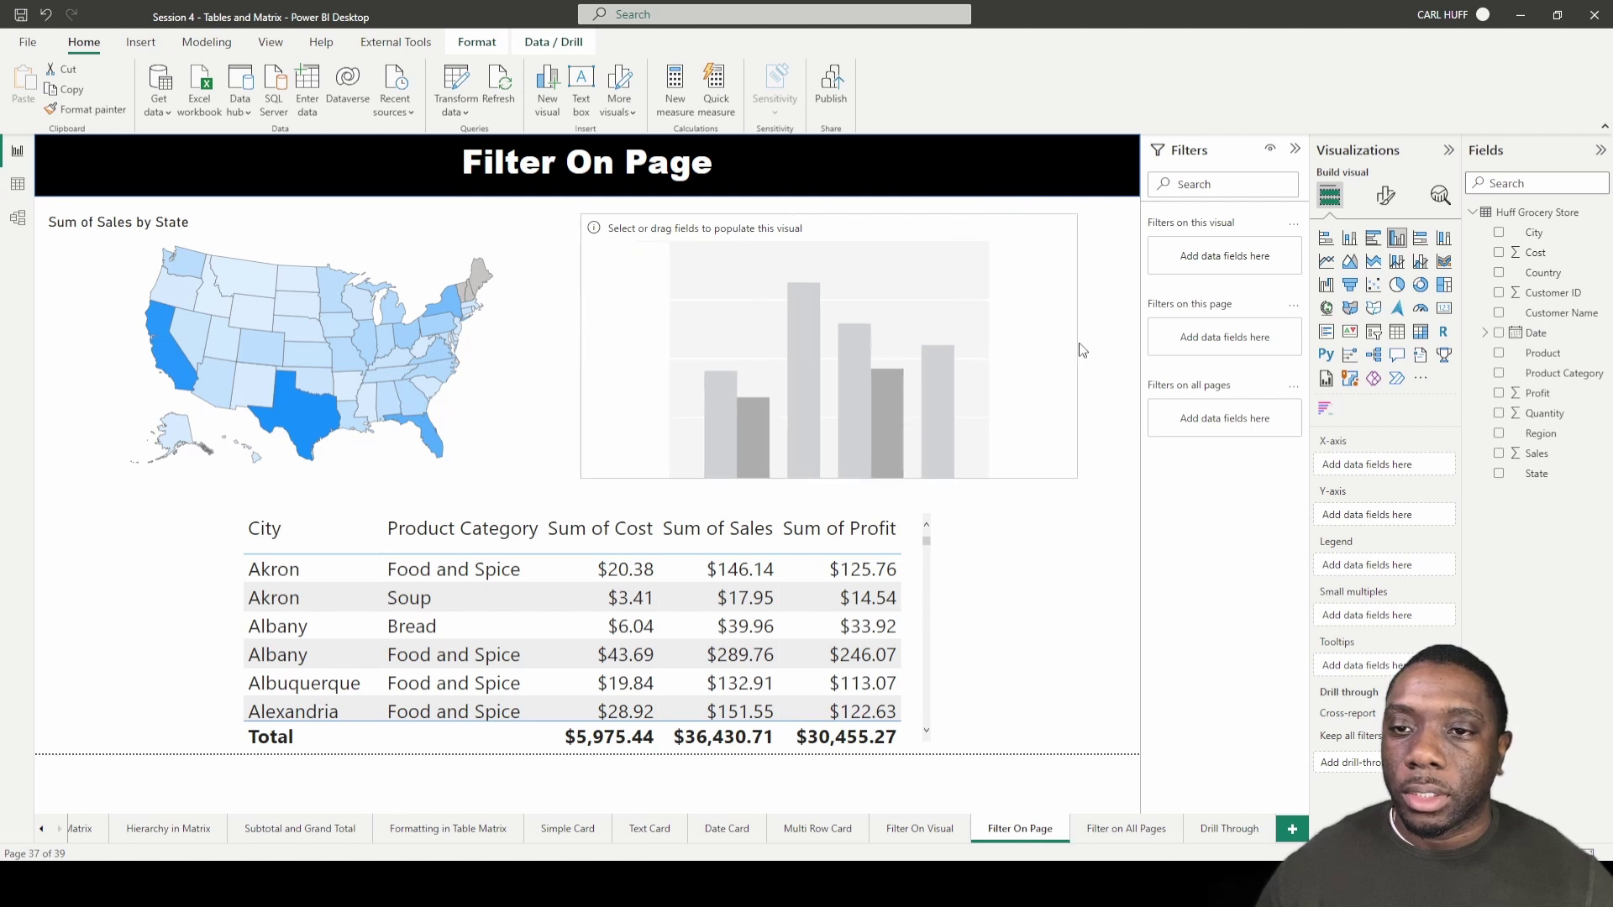
click(1499, 333)
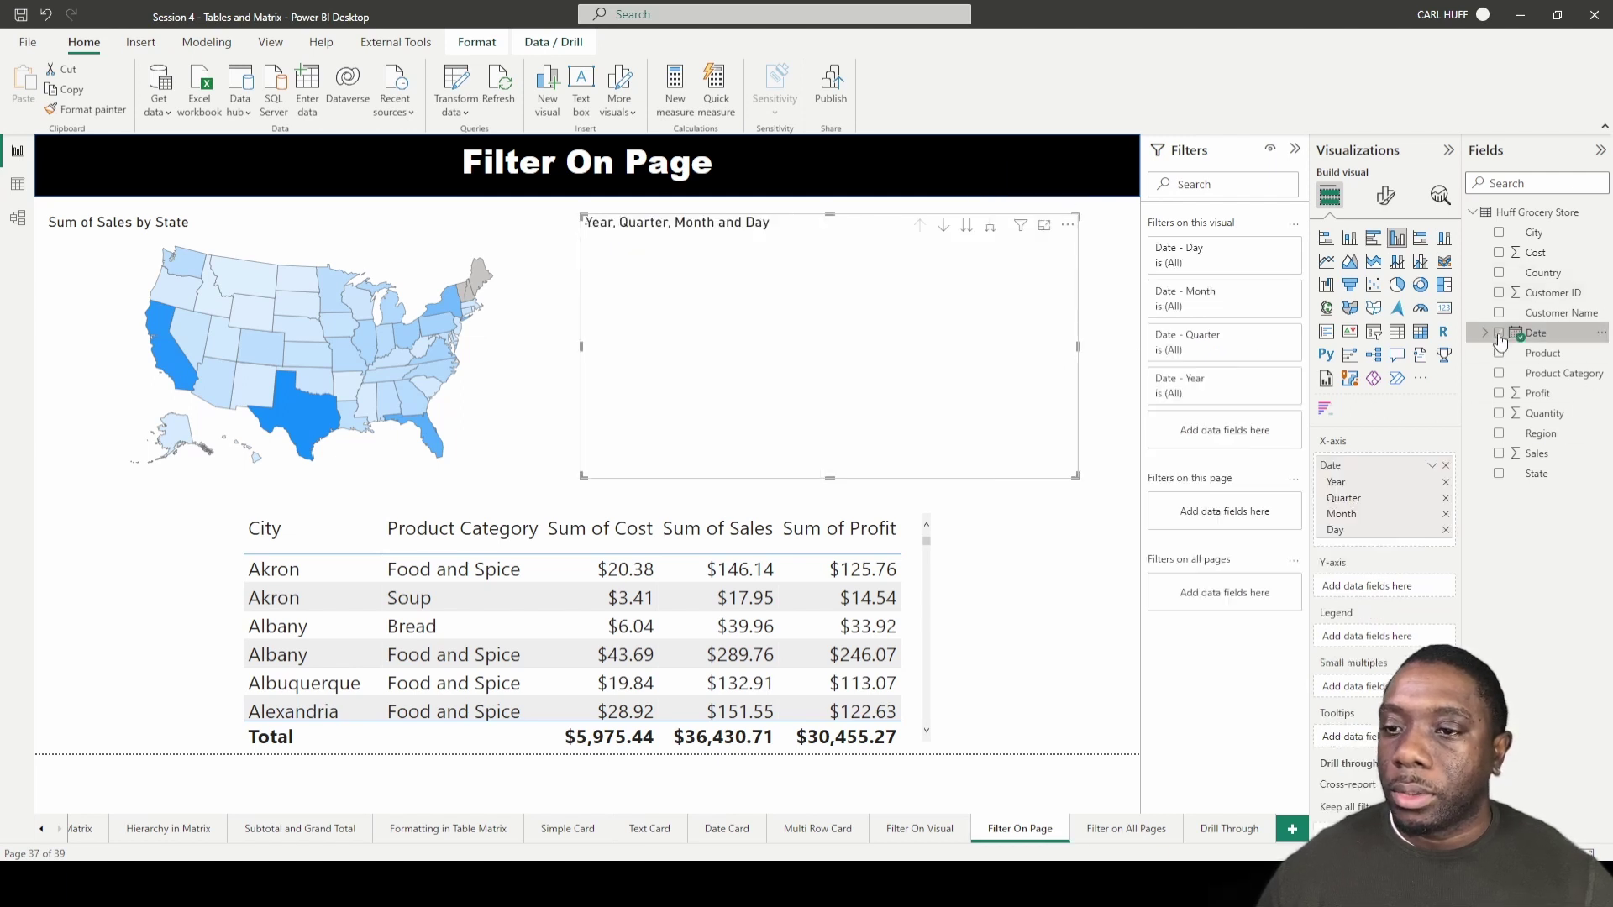
click(1499, 455)
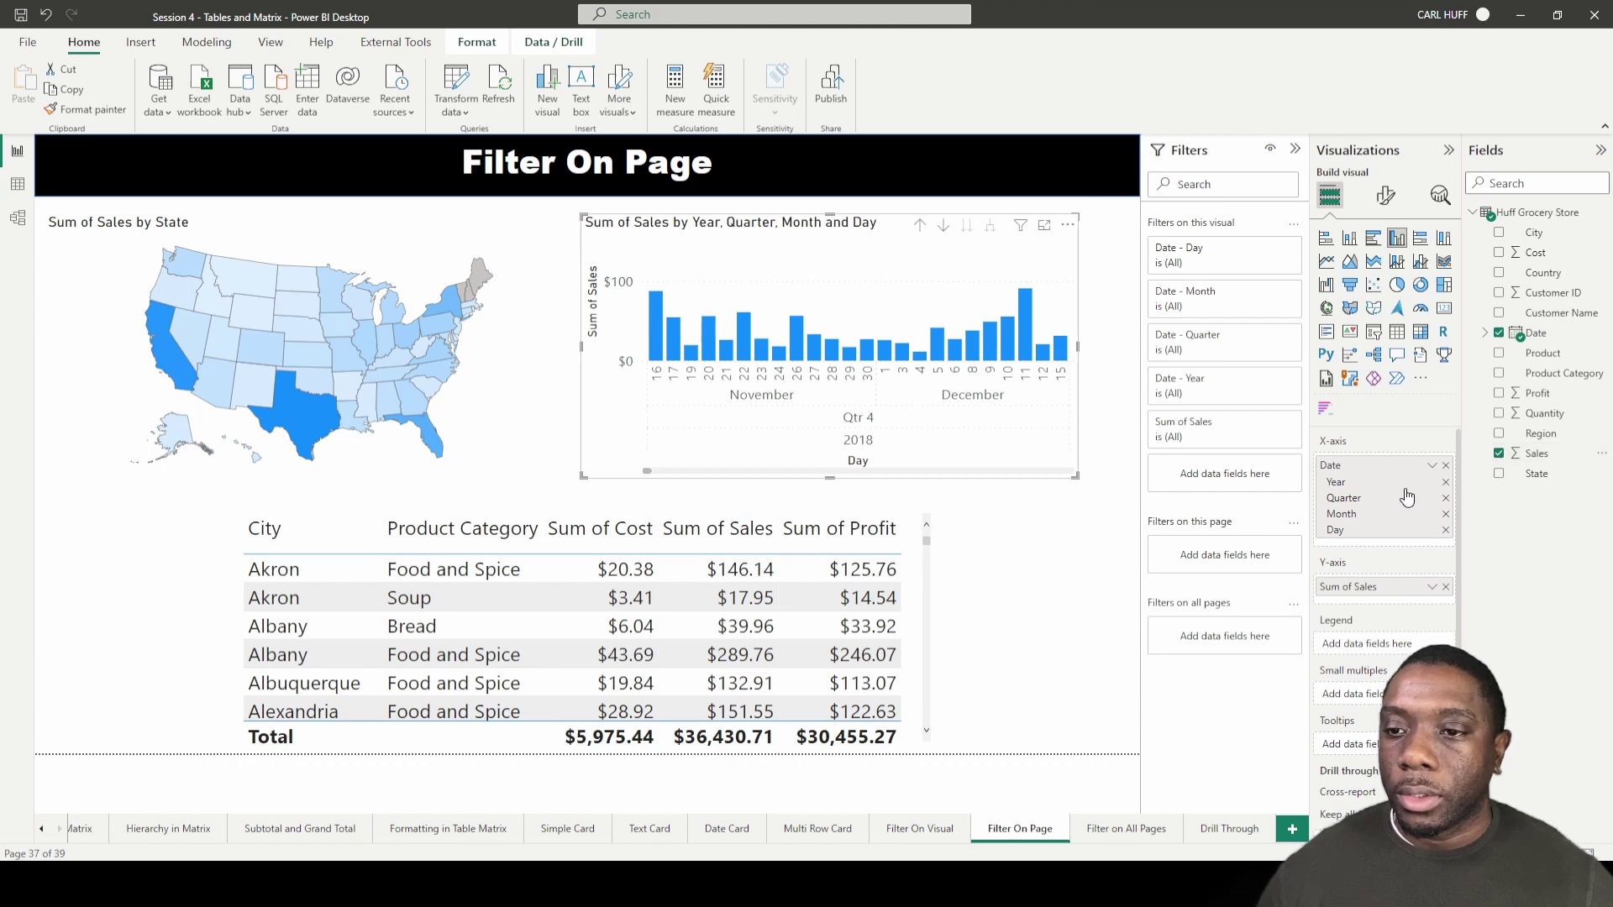
click(1446, 497)
click(1446, 498)
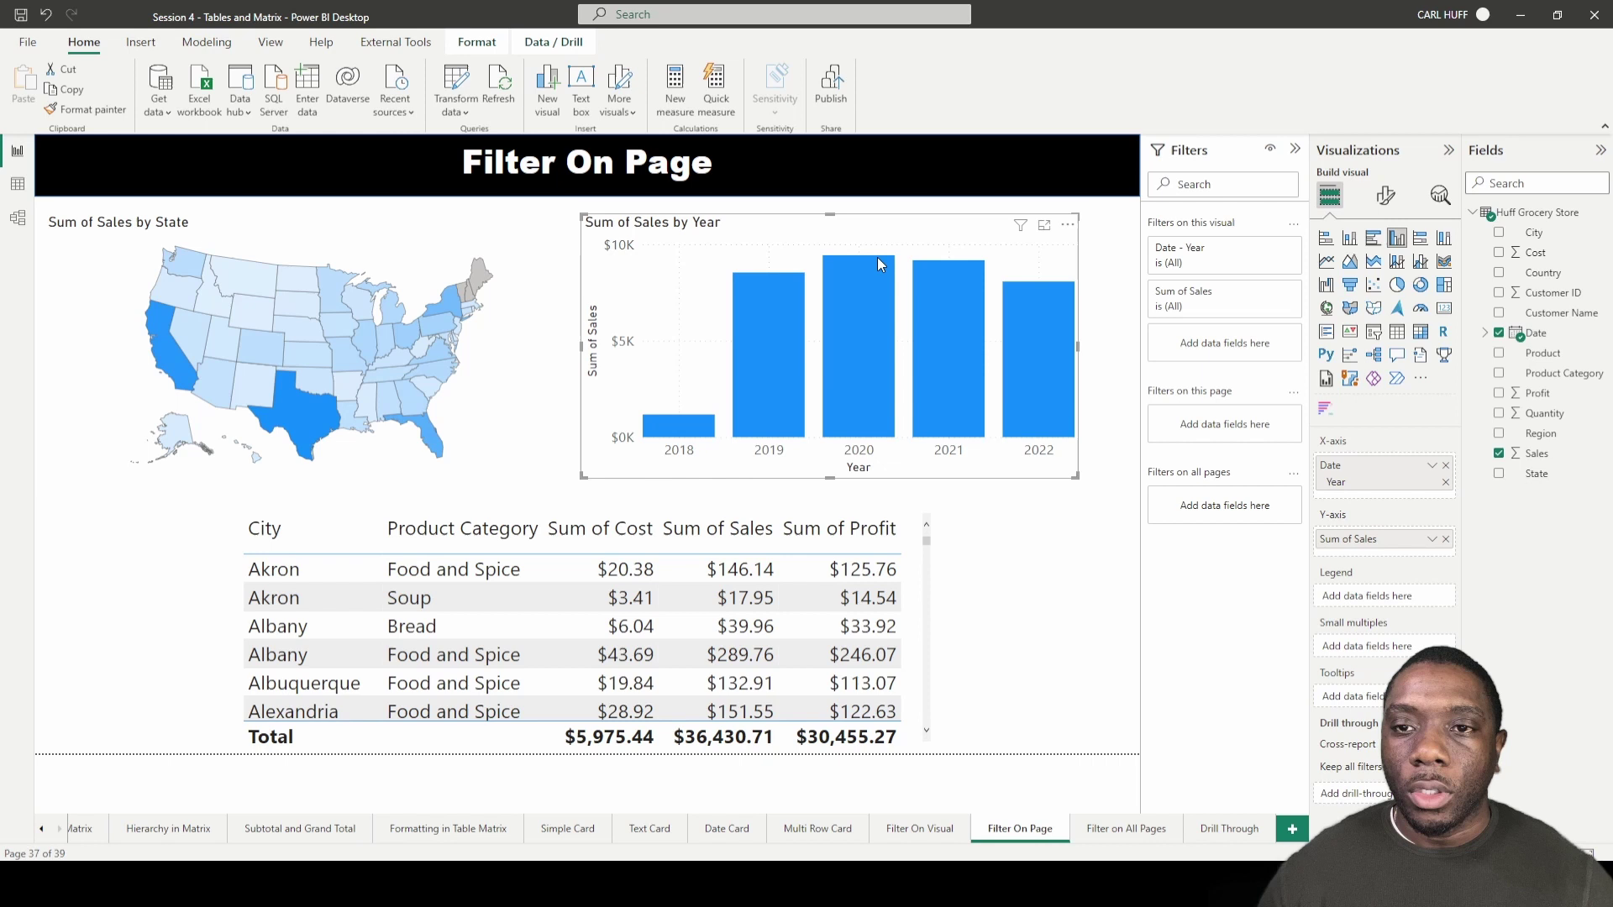
drag(890, 223, 925, 223)
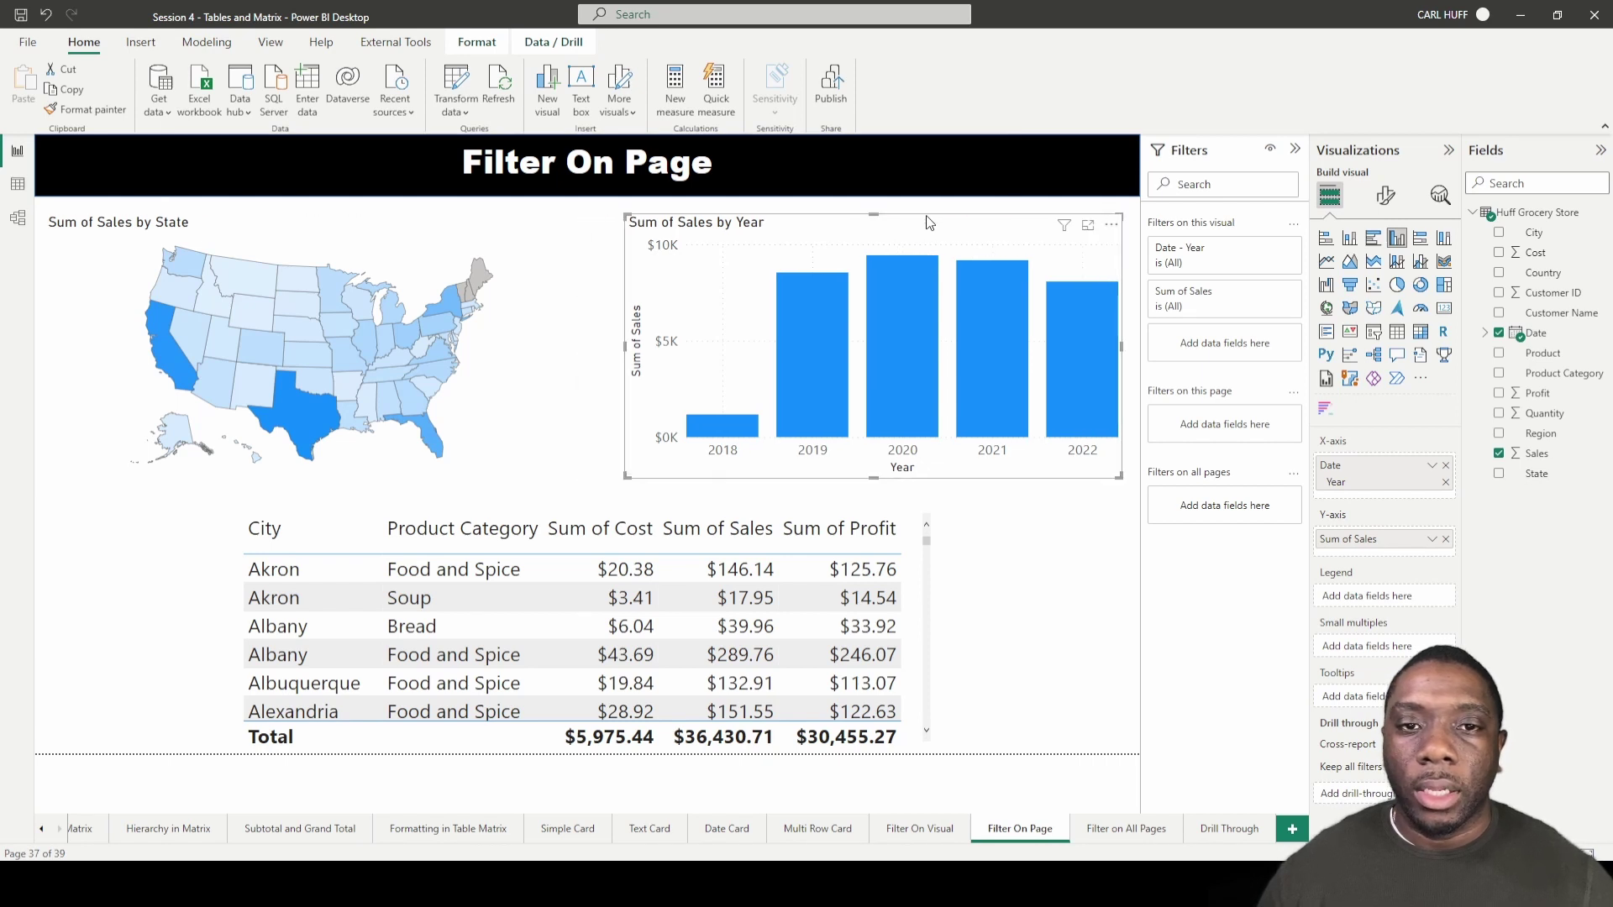
click(598, 366)
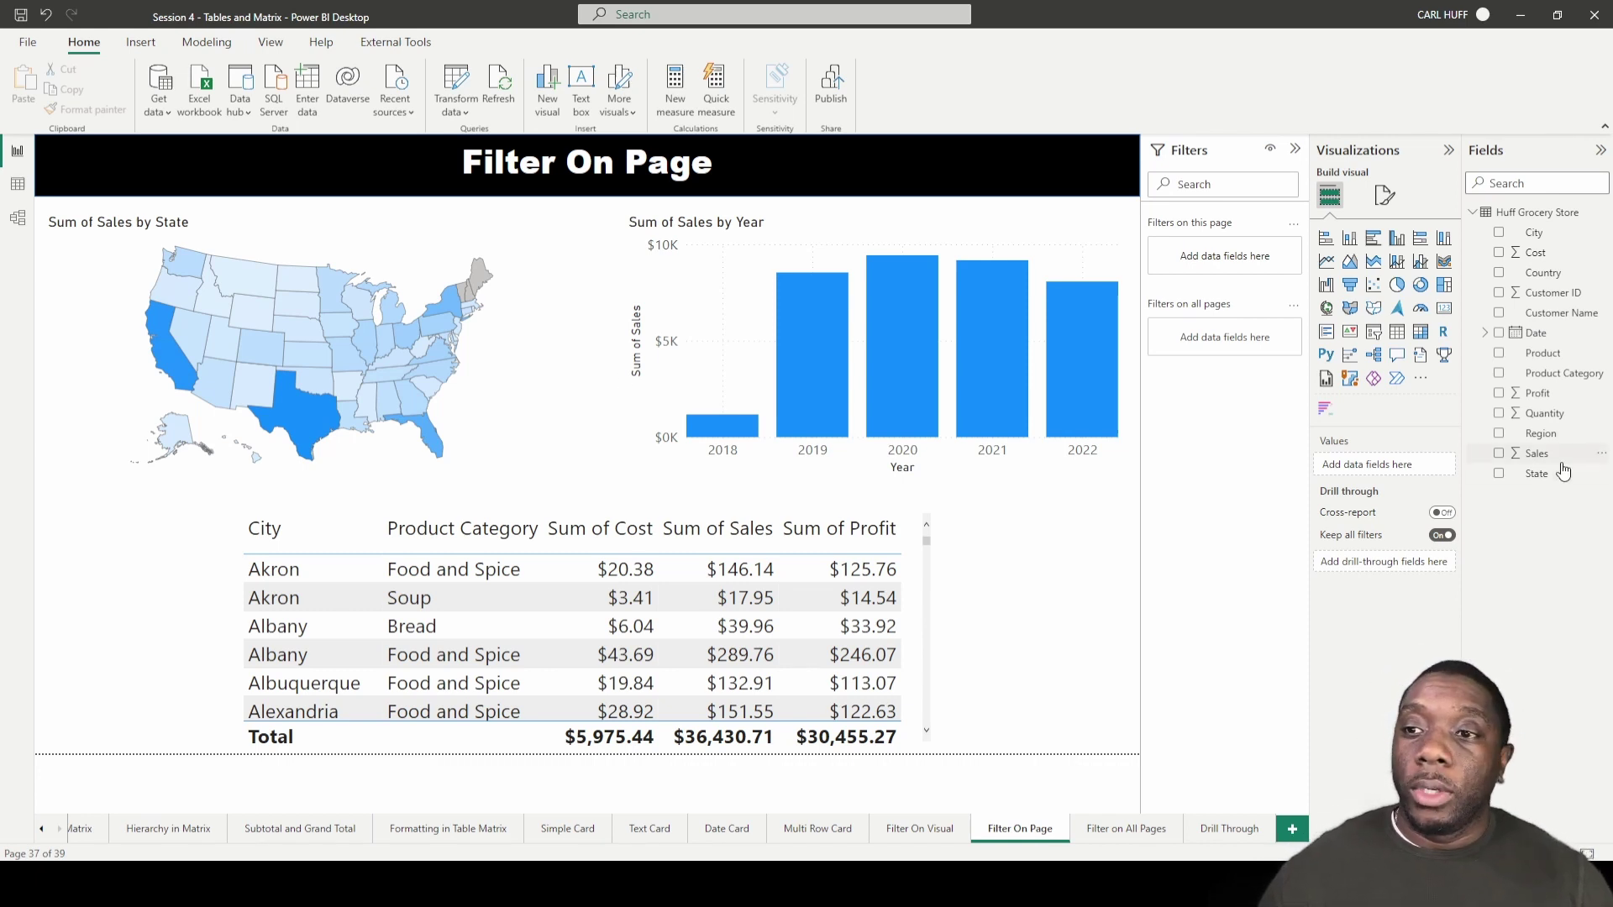
Drag Region into 'Filters on this page' and tick Midwest under Basic filtering
drag(1550, 433, 1235, 250)
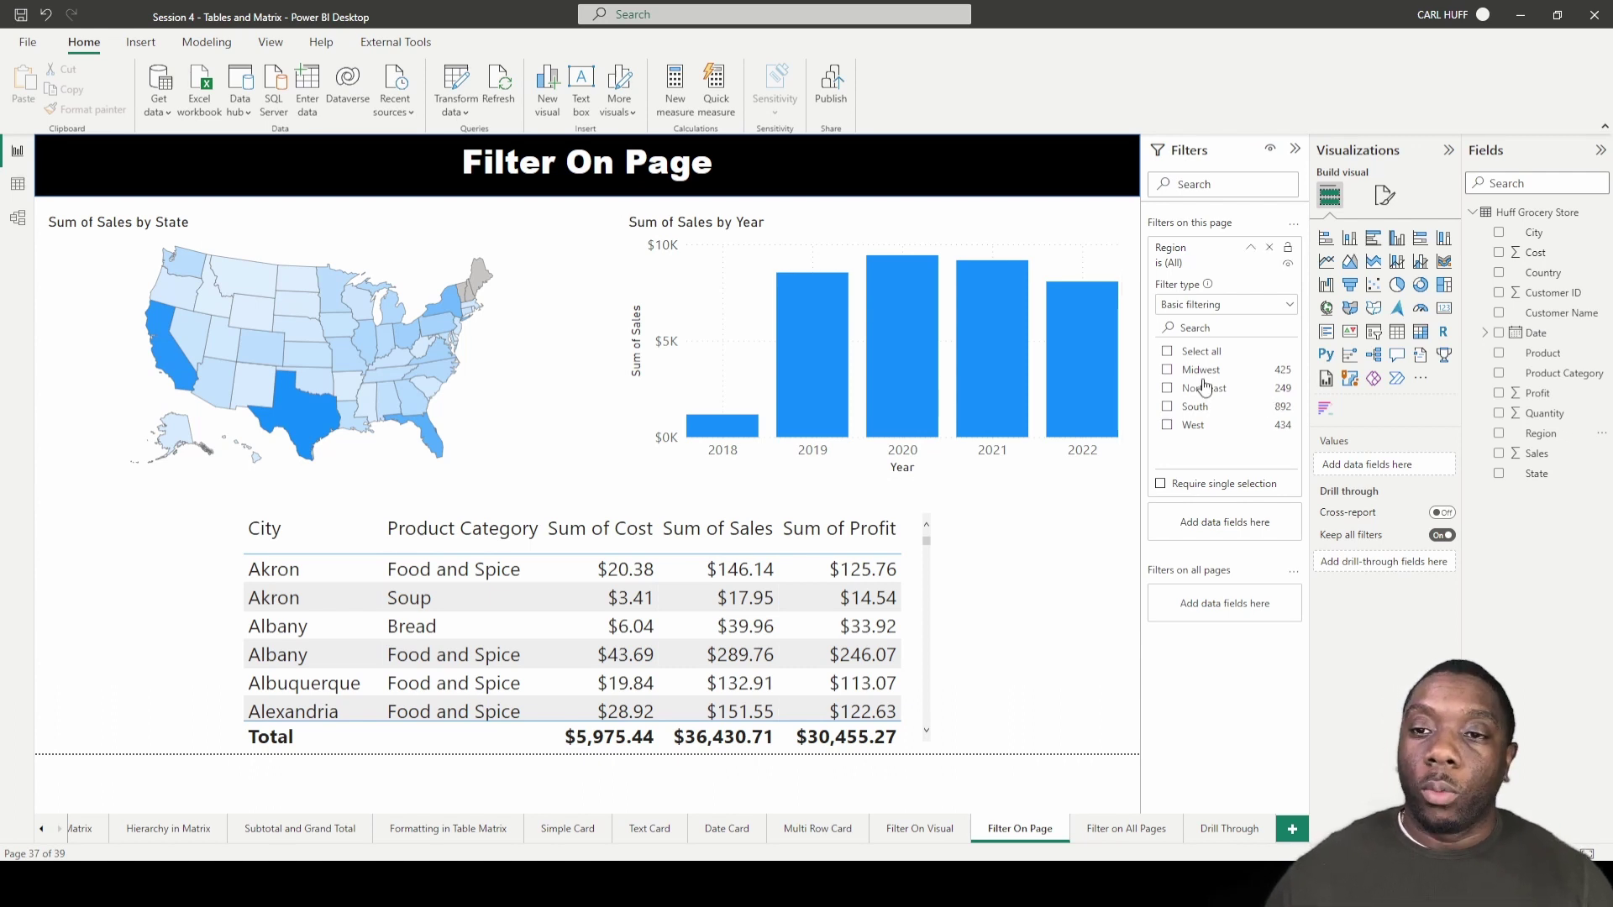
mouse_move(1172, 379)
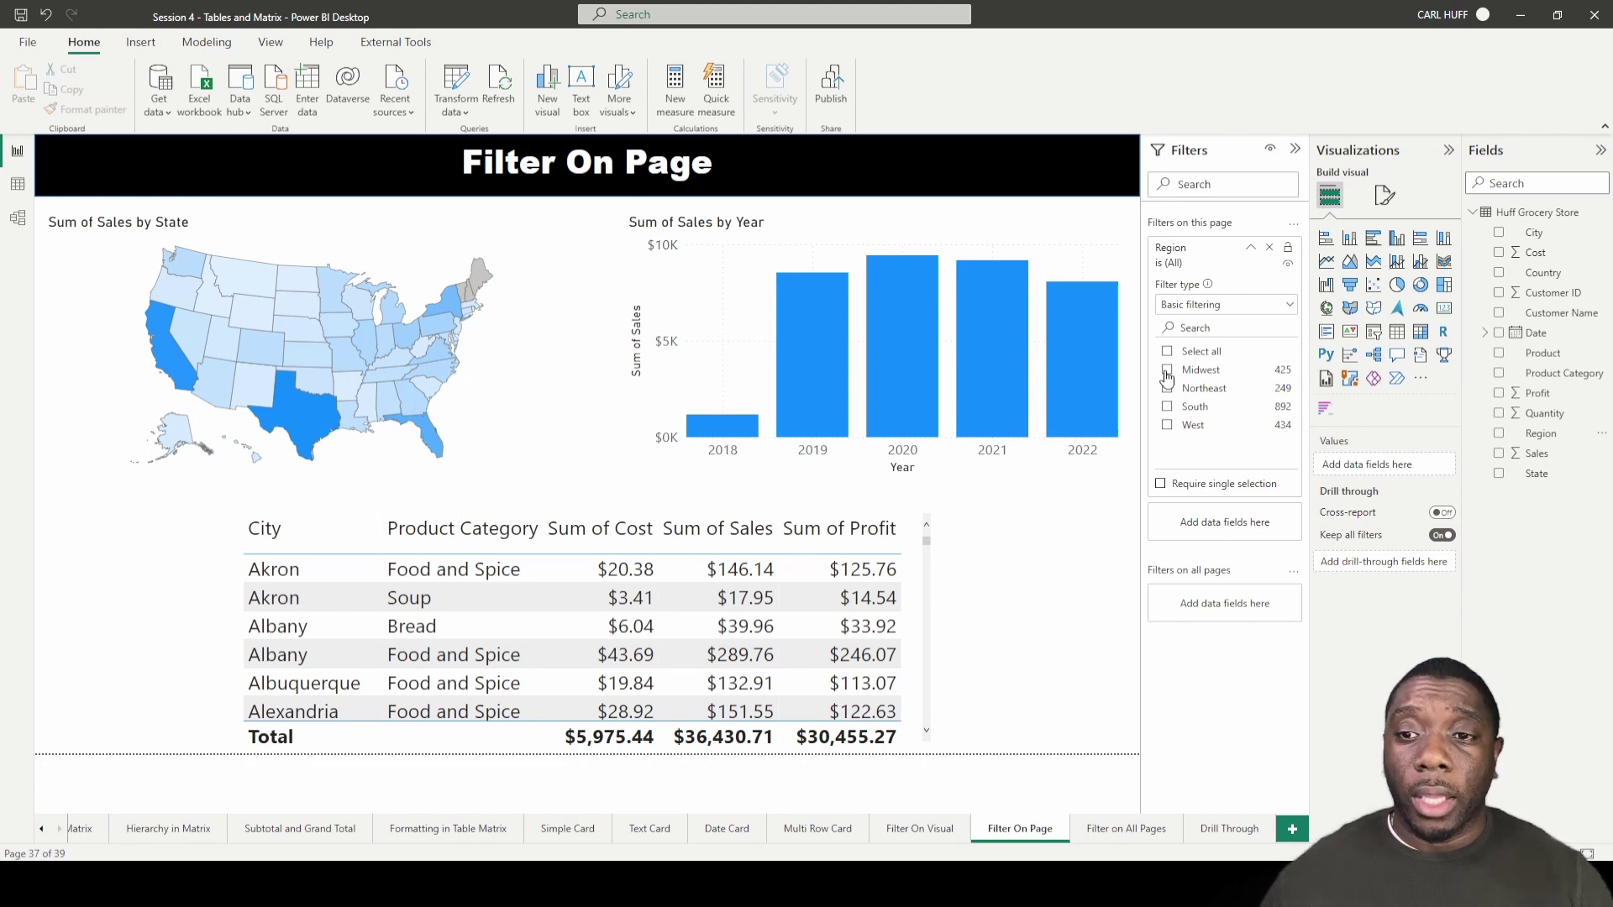
click(1167, 371)
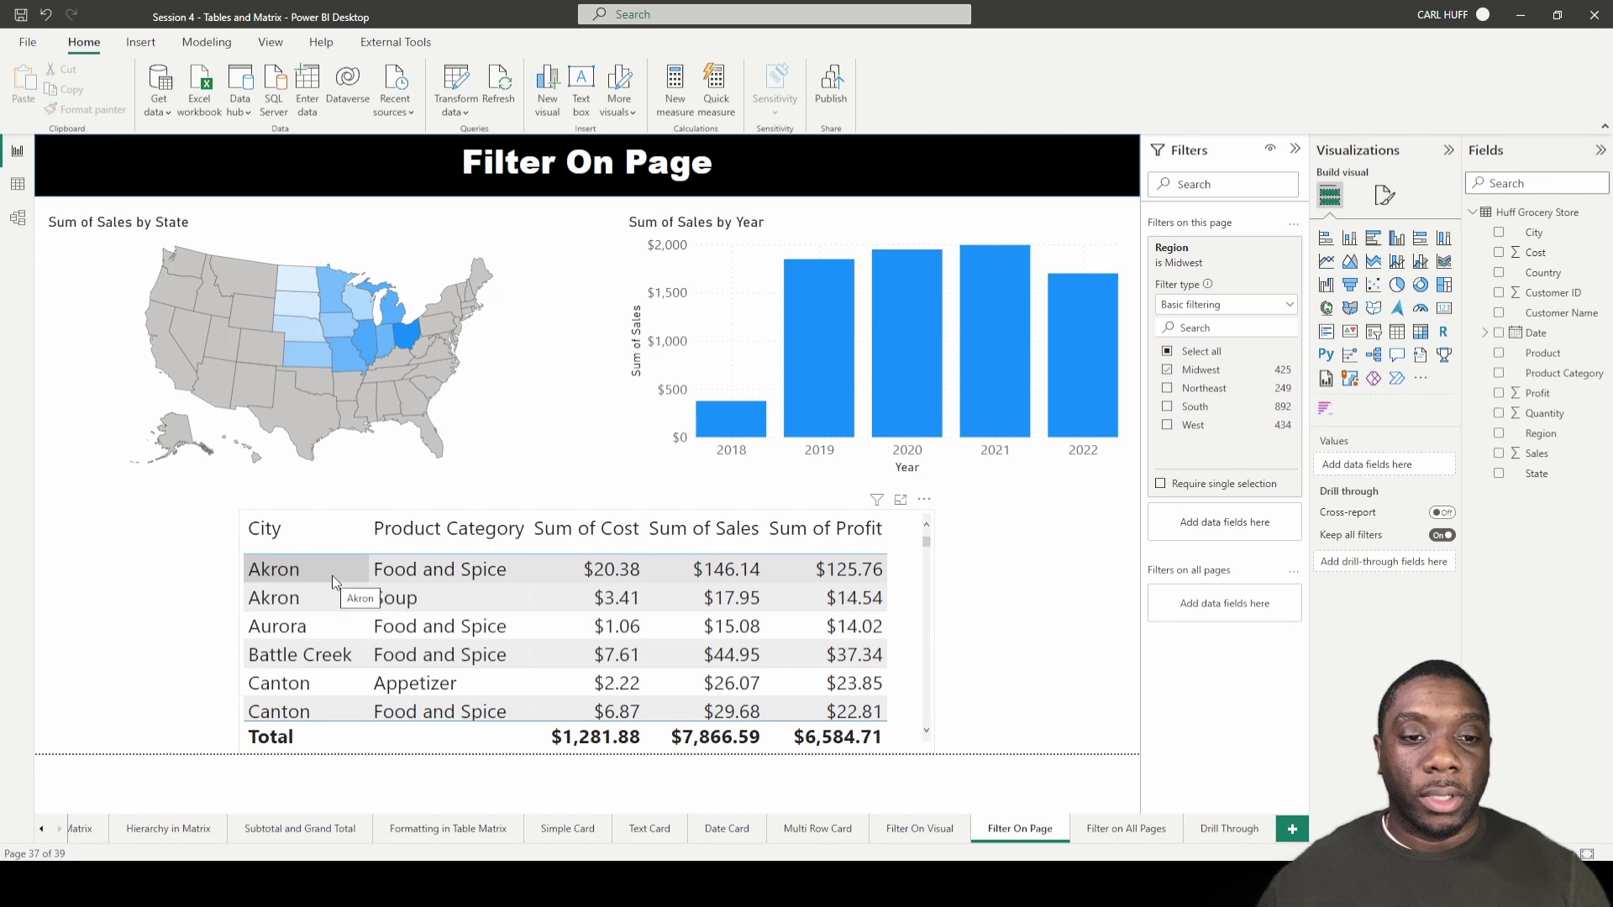
Sort the table ascending by Sum of Sales, then cross-filter the report to Ohio
click(714, 545)
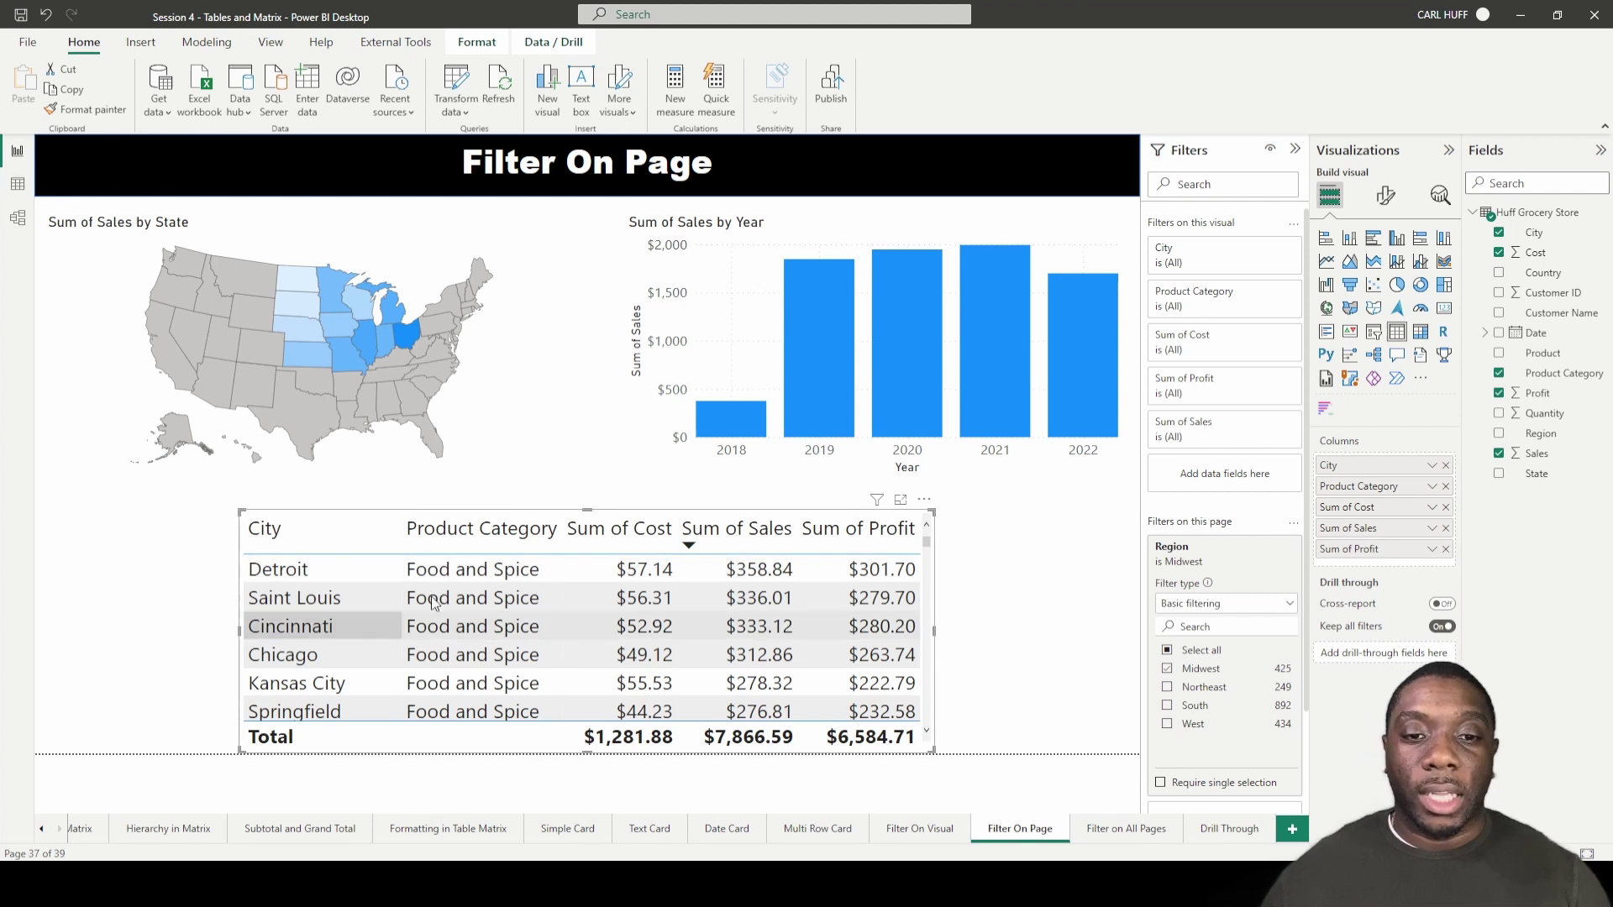
click(737, 531)
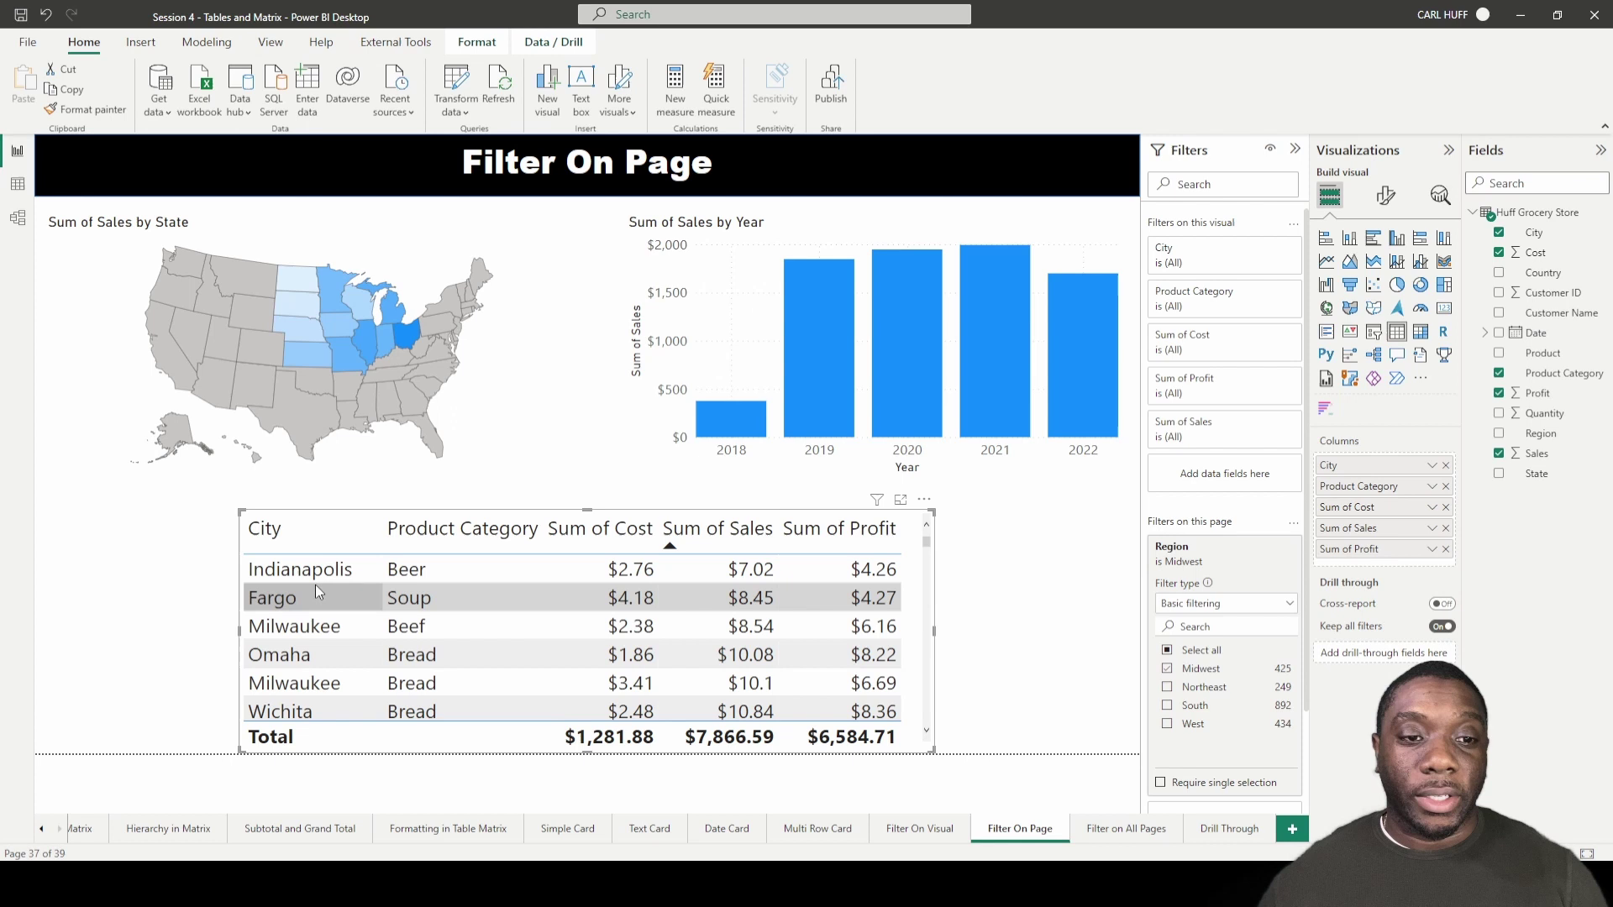
click(412, 338)
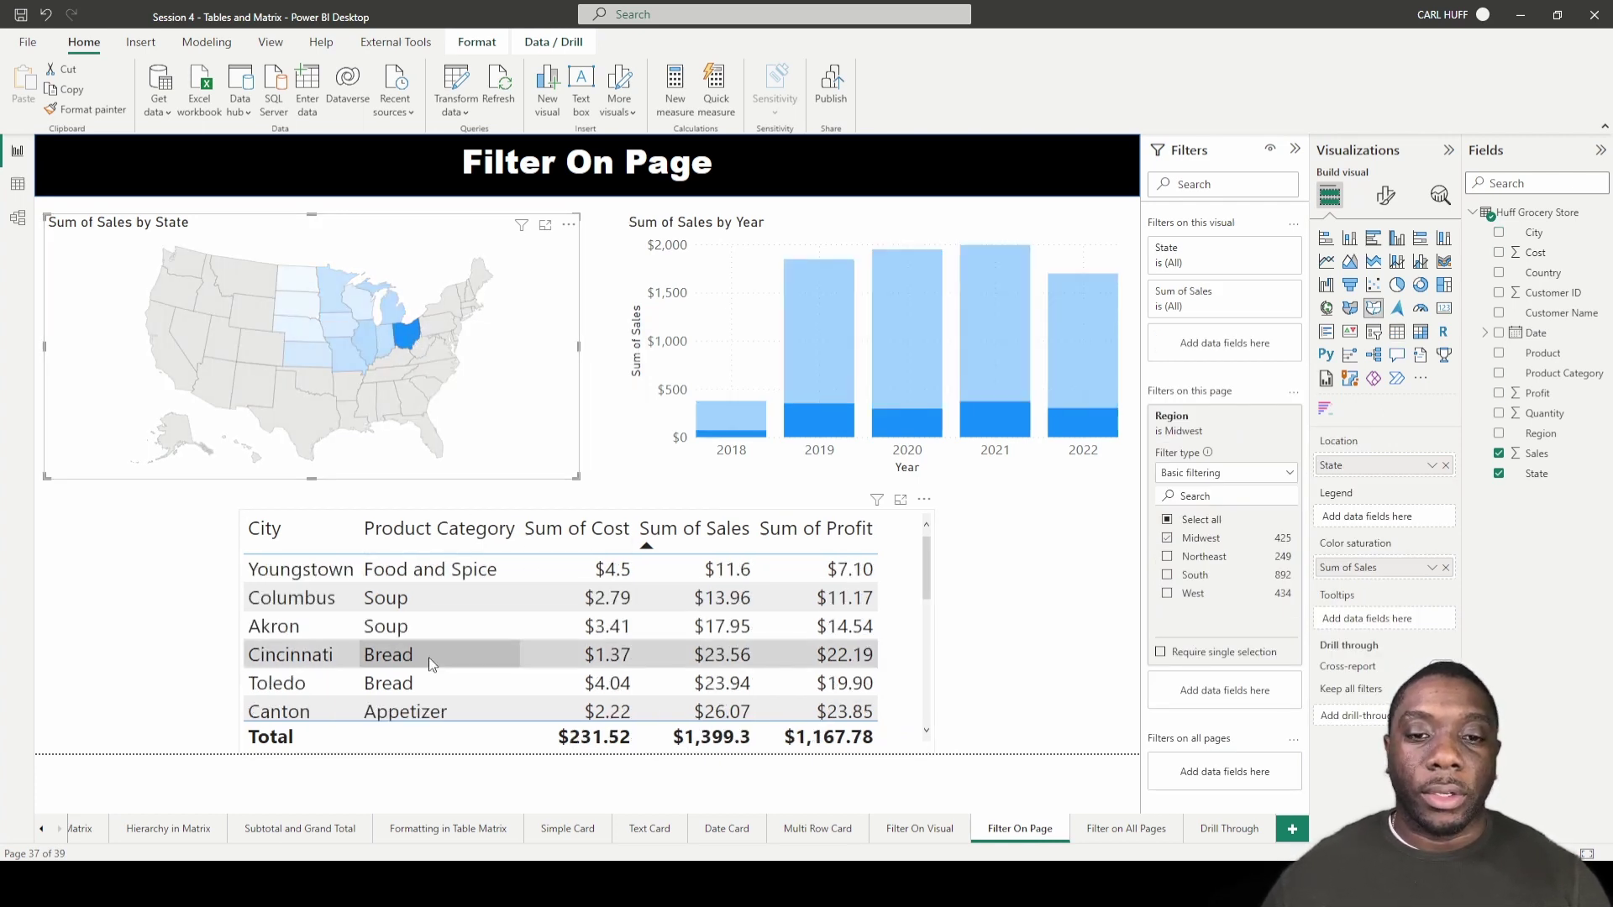
scroll(429, 657, down, 1)
scroll(443, 655, up, 1)
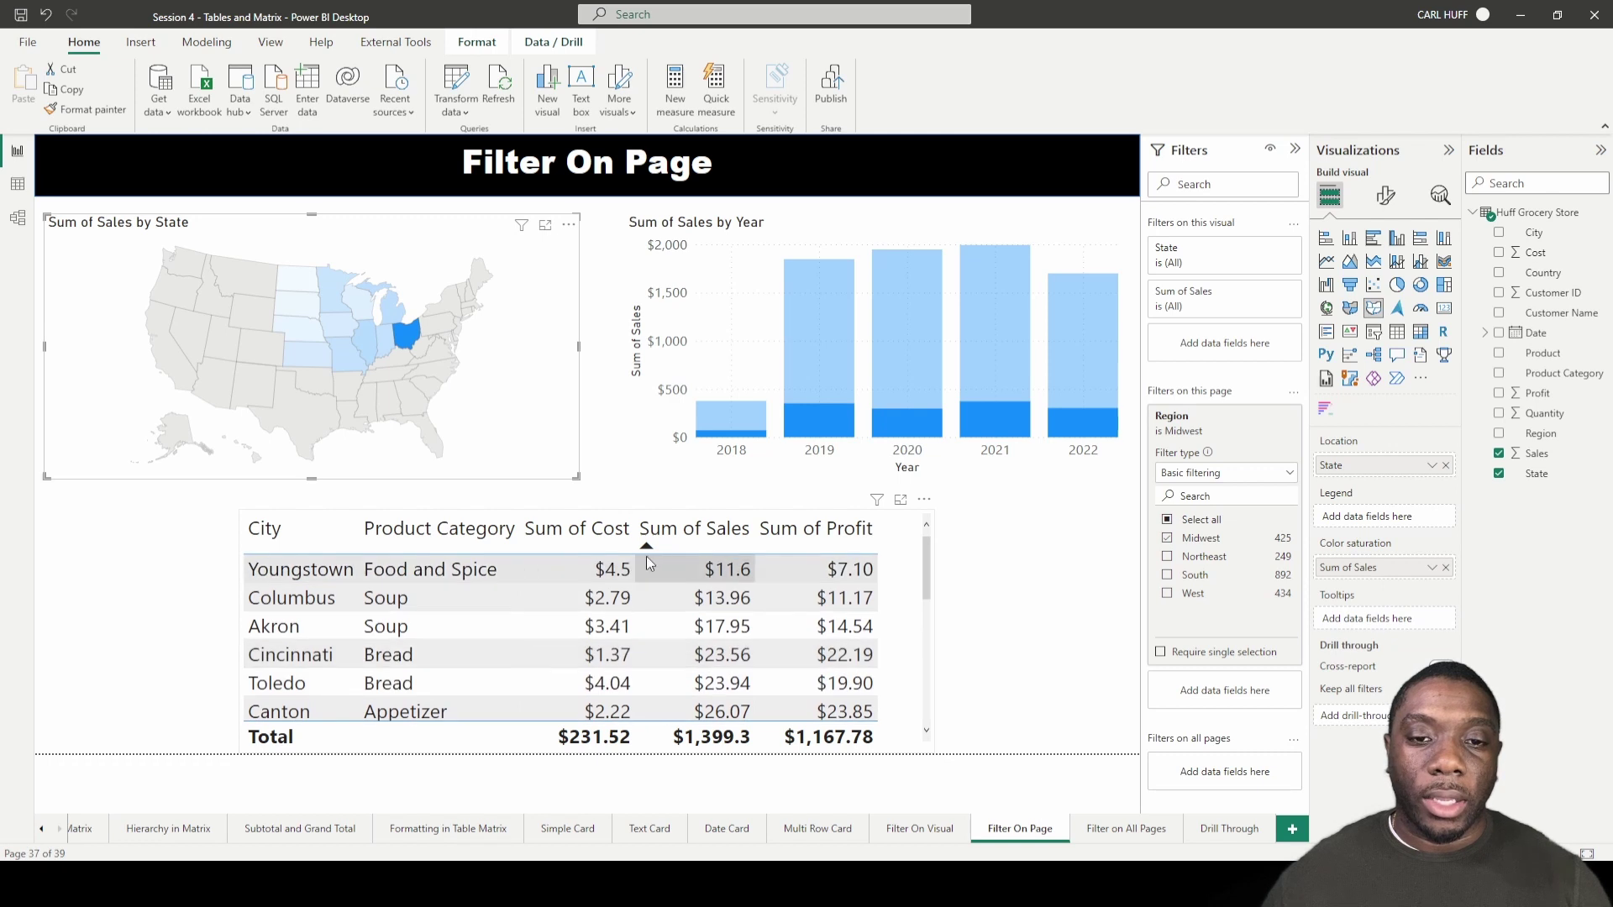
Re-sort the Ohio rows by Sum of Sales, smallest first, then clear the Ohio cross-filter
click(707, 545)
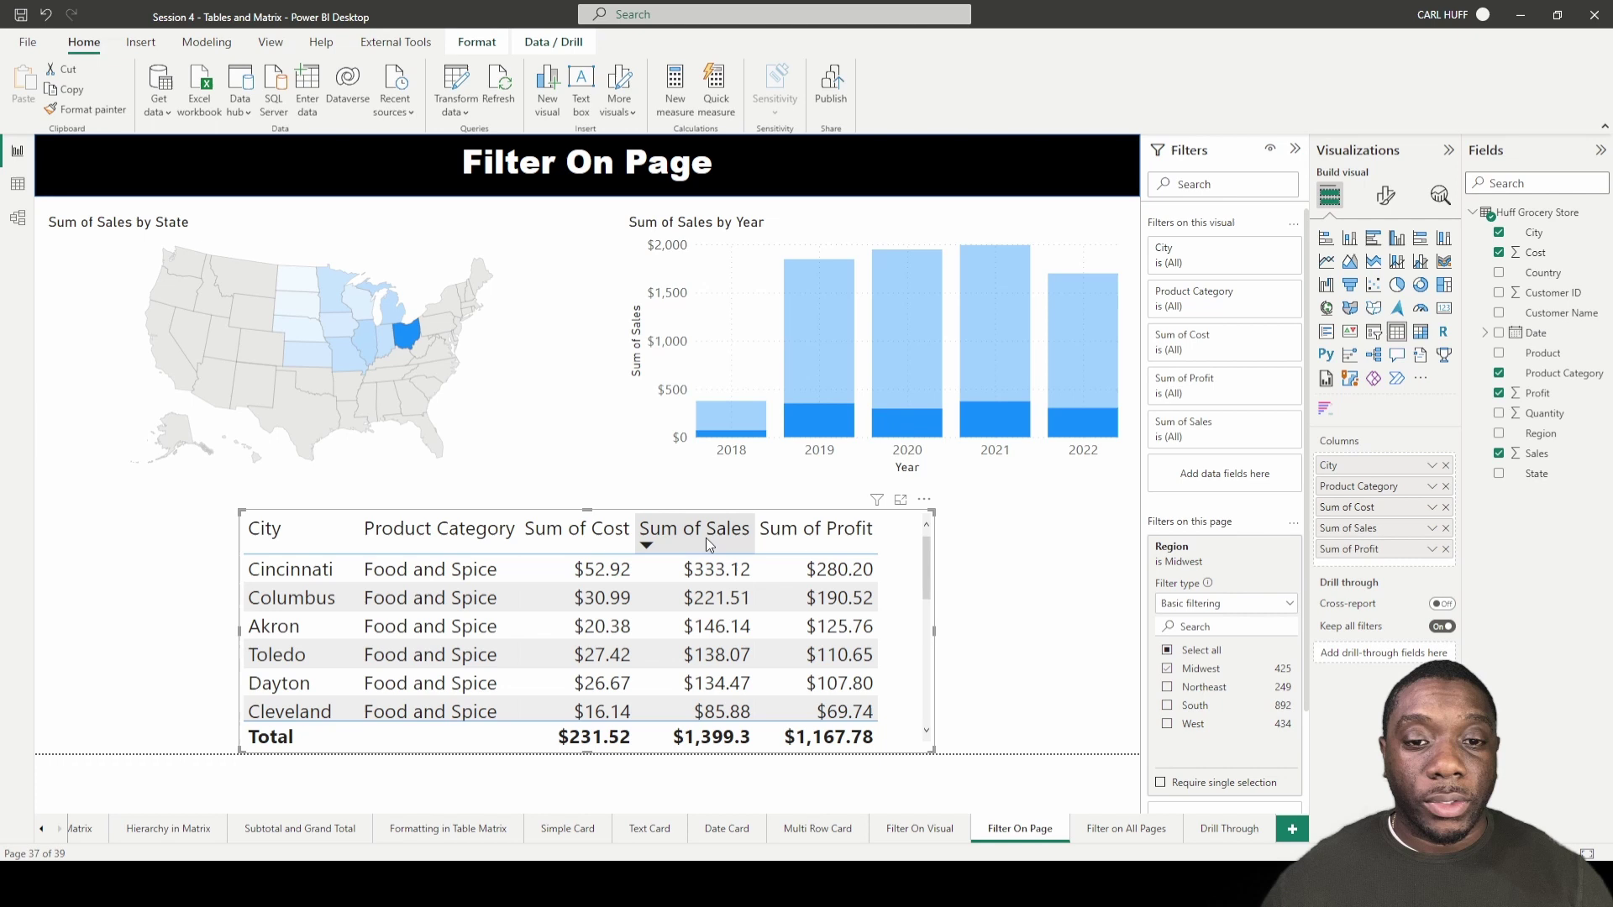
click(707, 545)
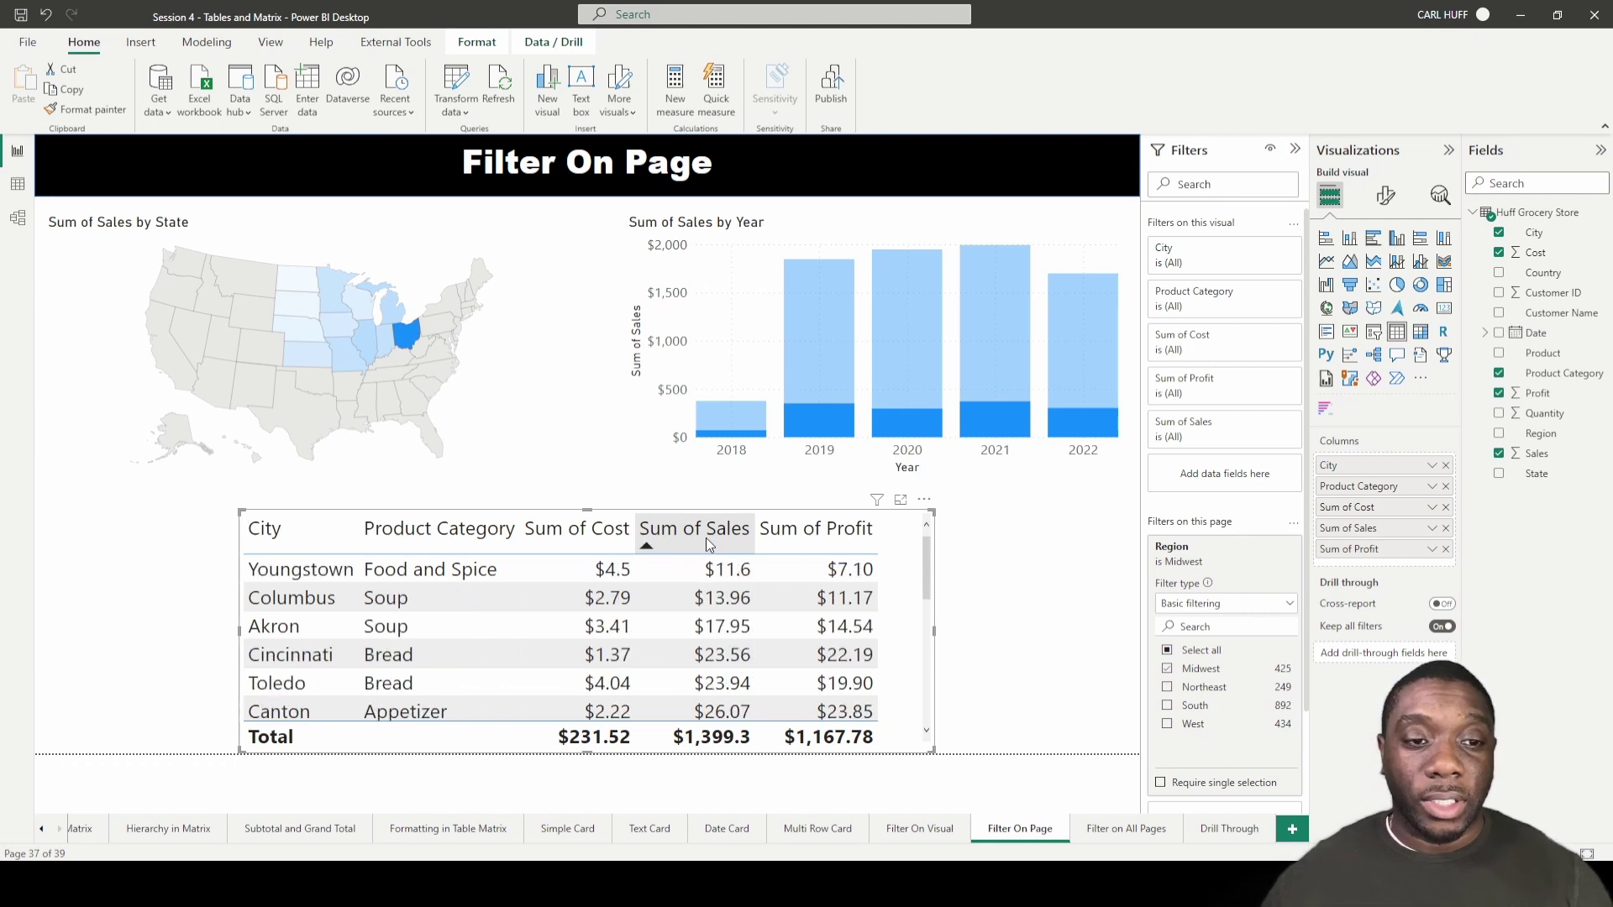
click(707, 542)
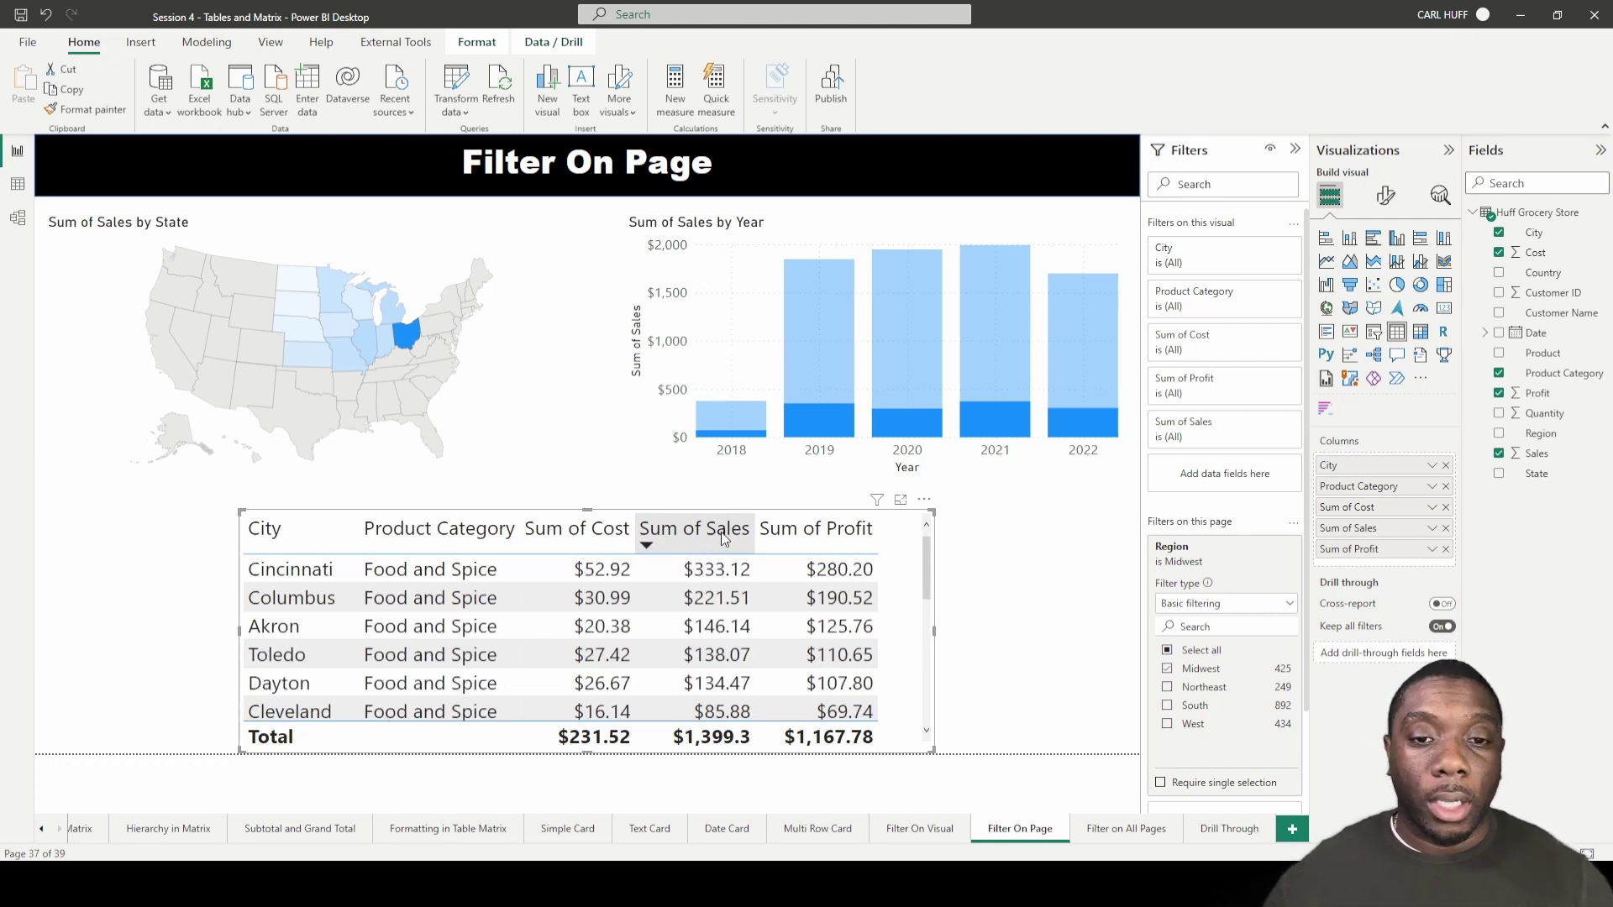
click(711, 539)
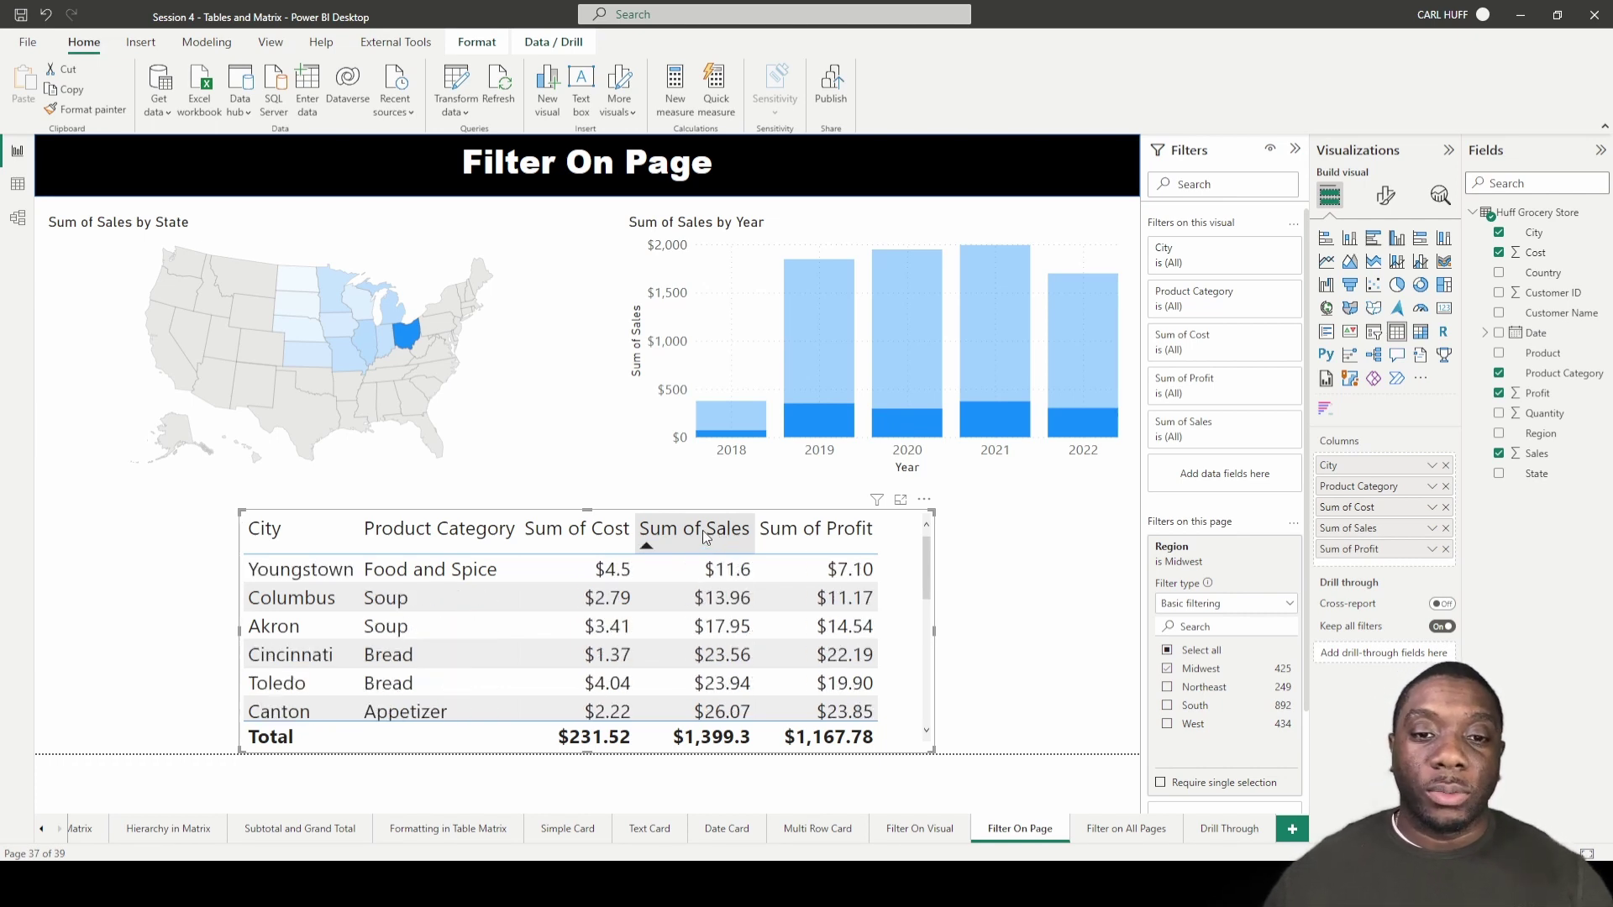
click(402, 333)
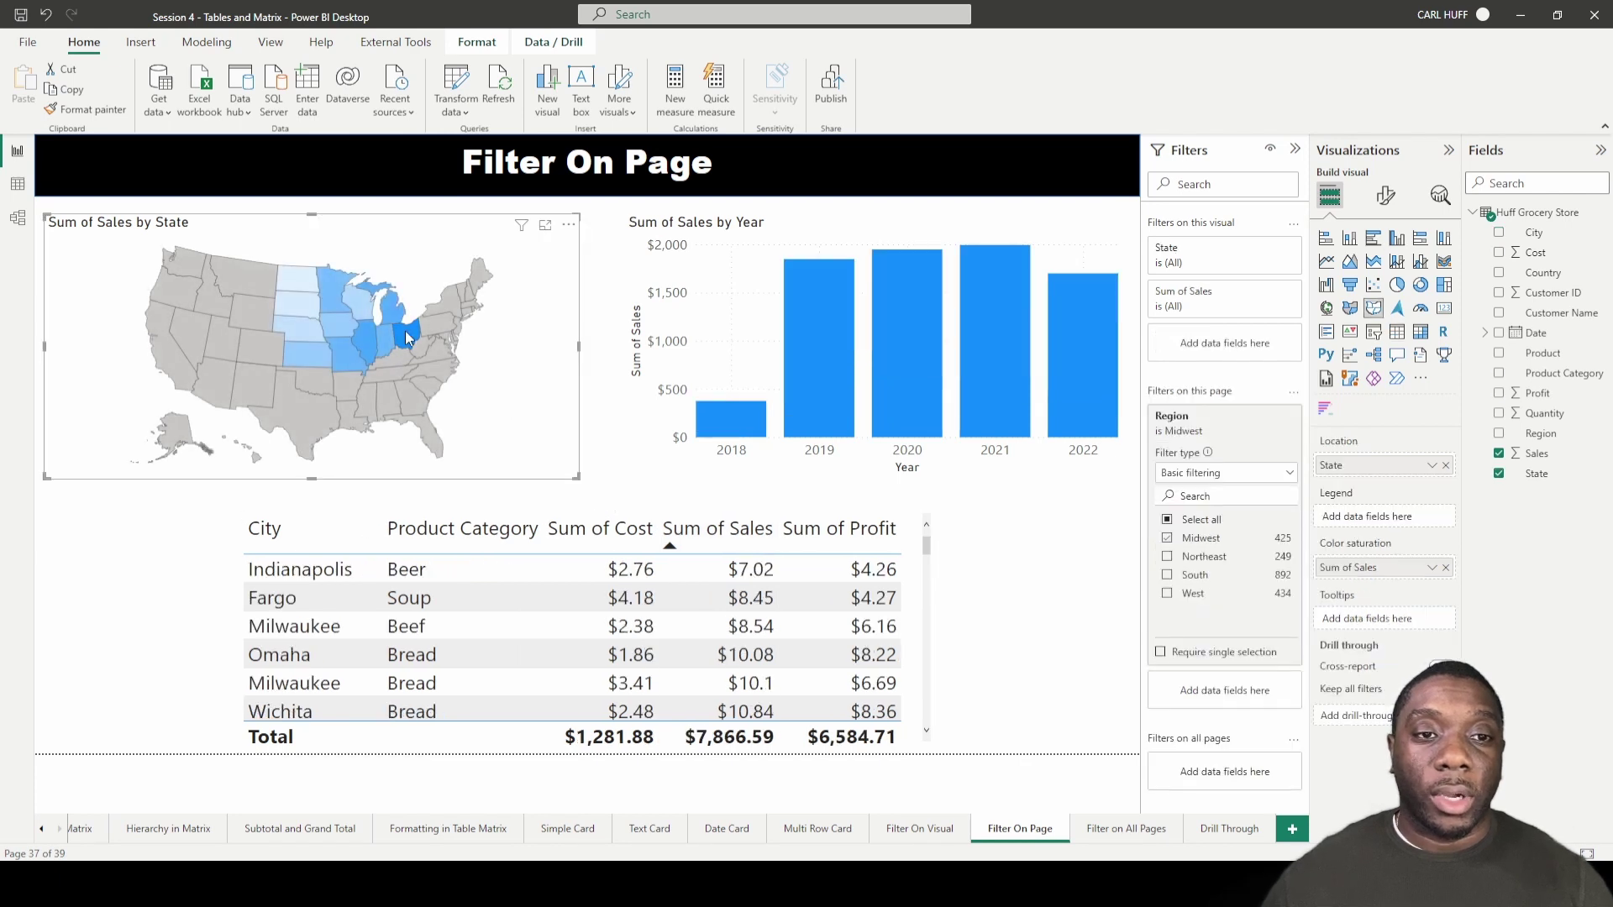
click(615, 326)
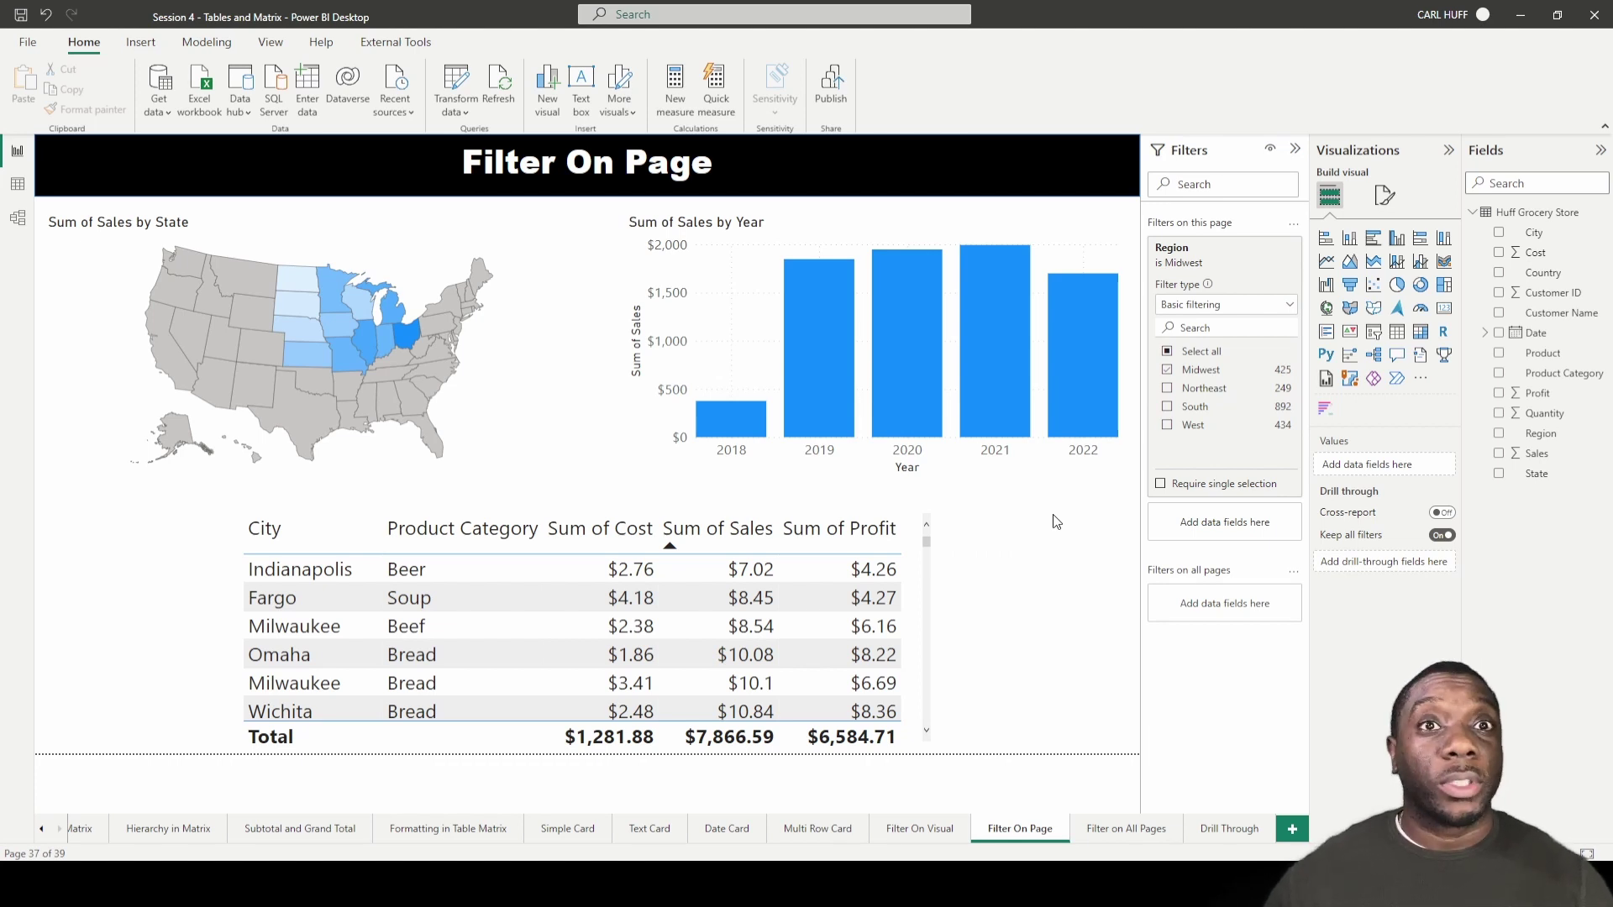
Swap the Region filter from Midwest to Northeast, hide the Filters pane, and sort sales descending
click(1169, 371)
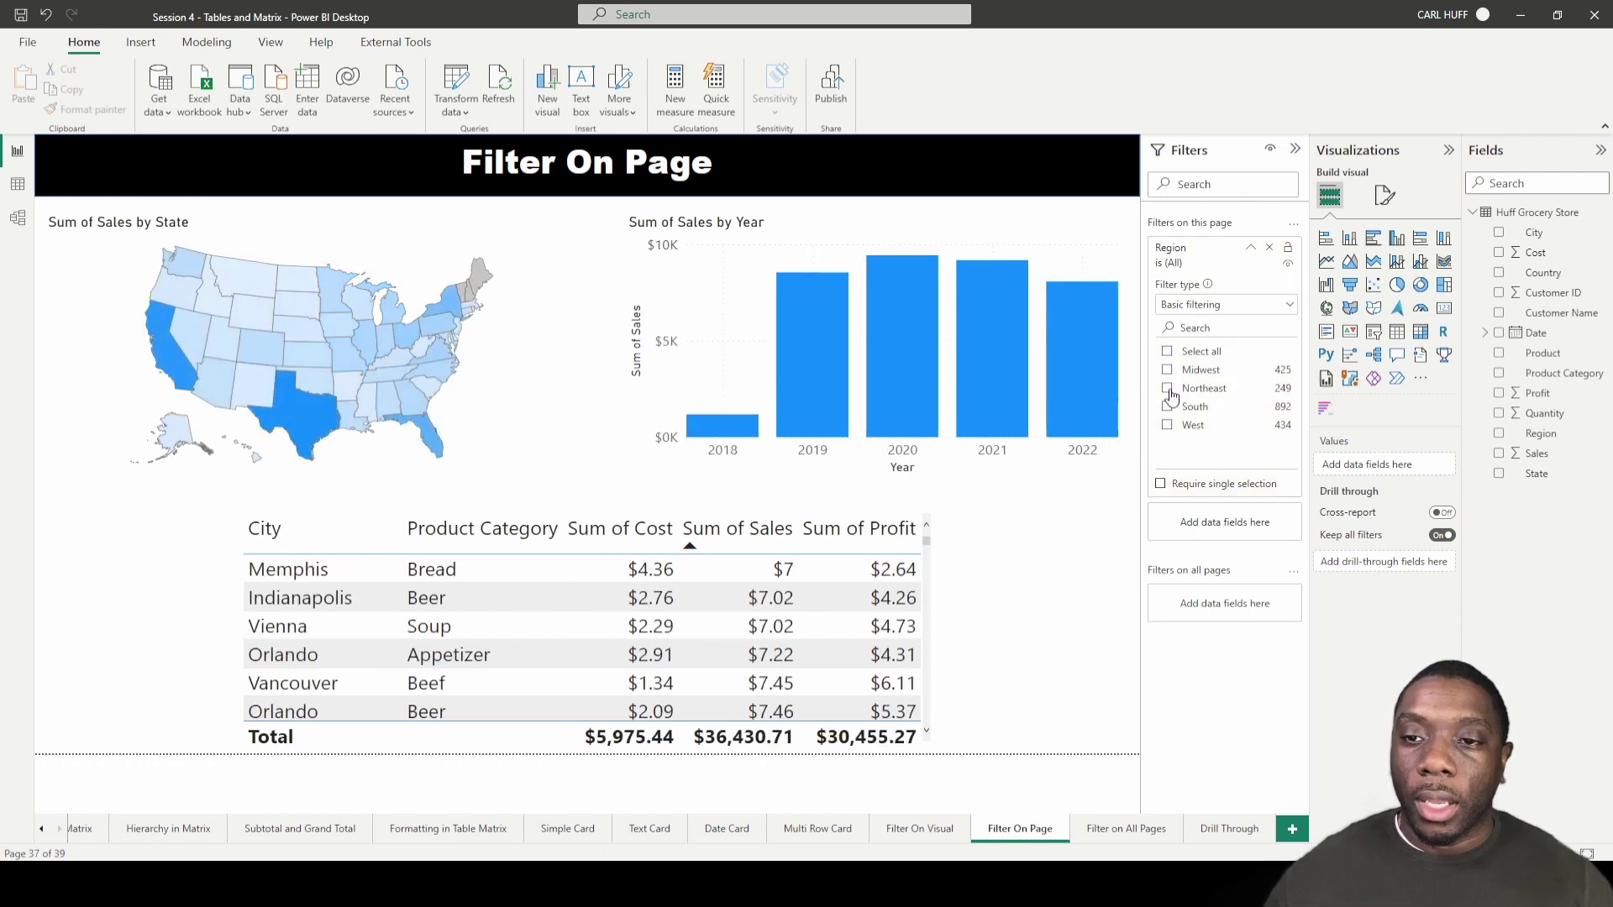
click(1168, 391)
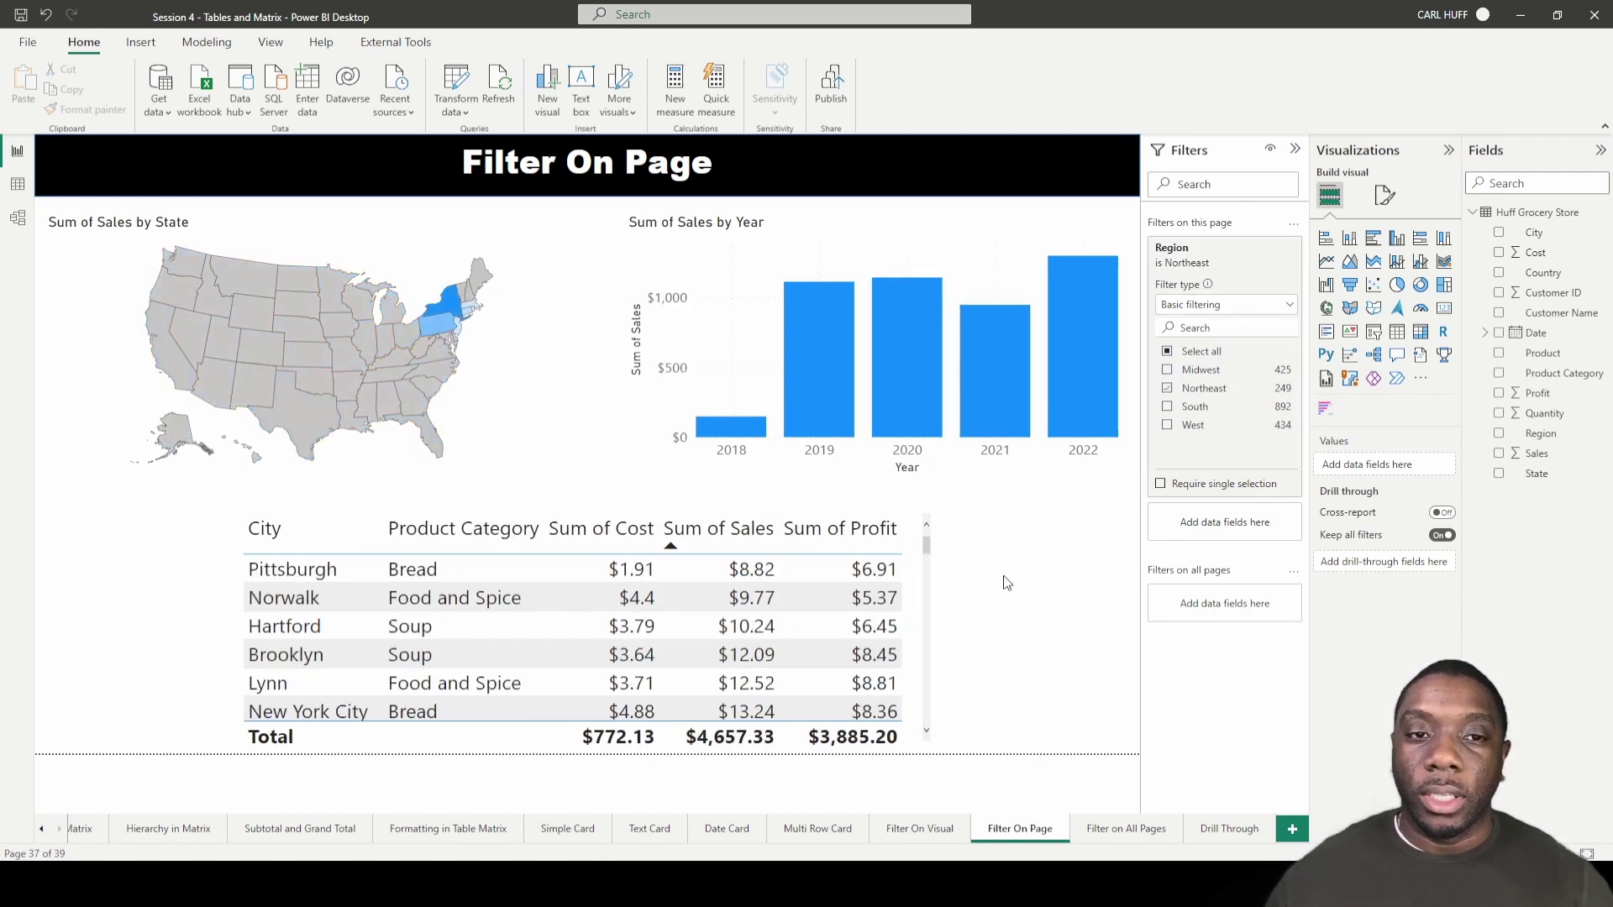
click(1294, 150)
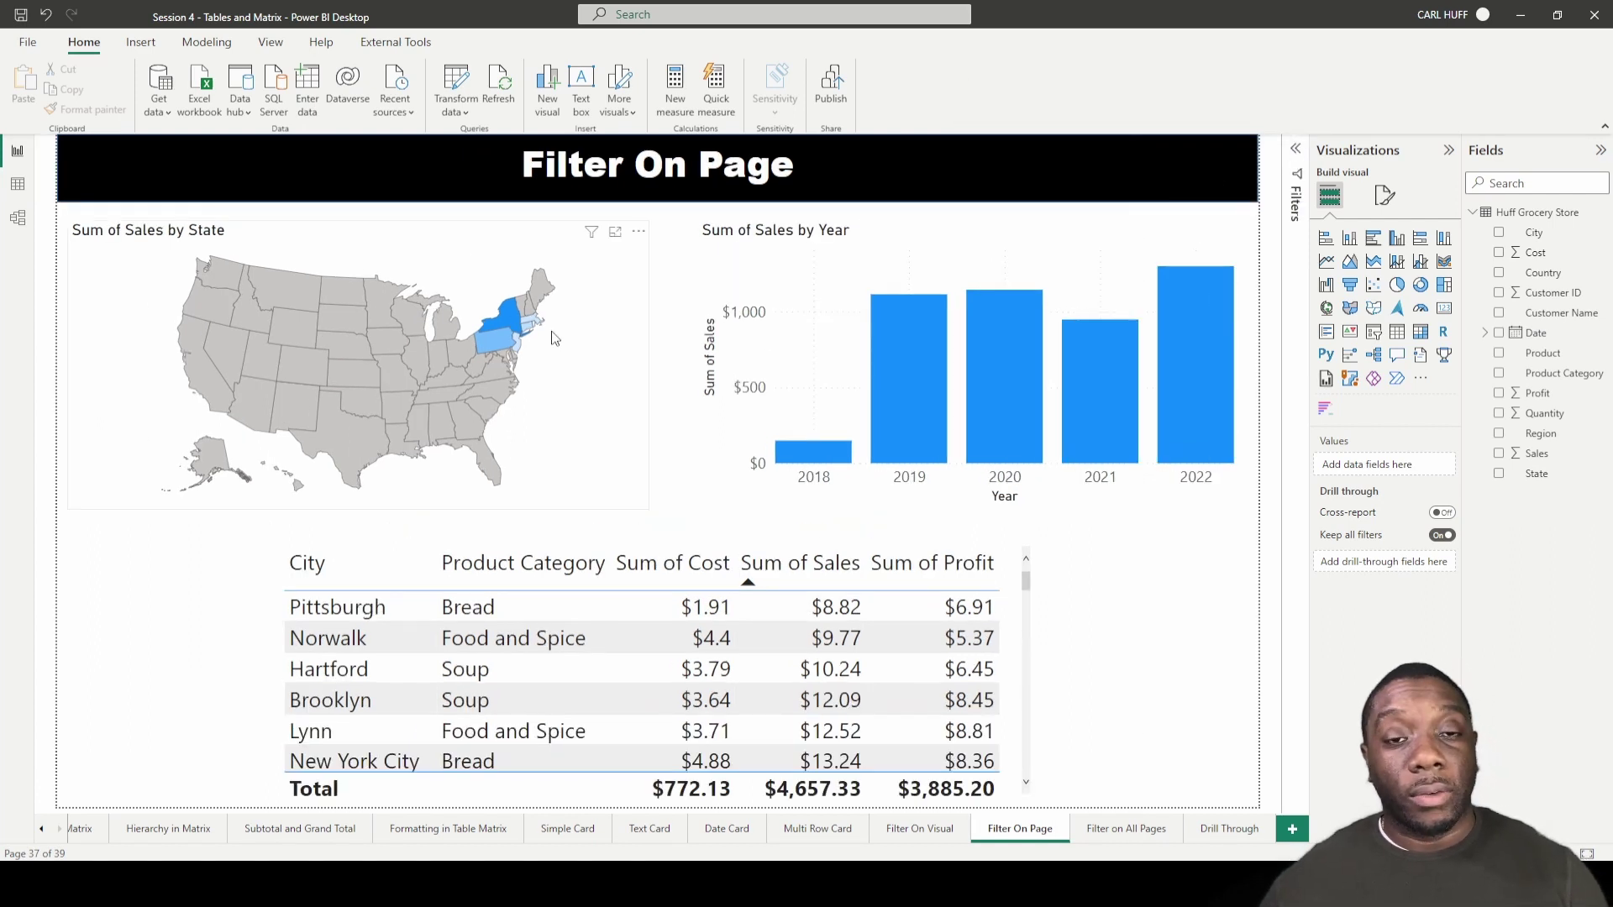
mouse_move(496, 331)
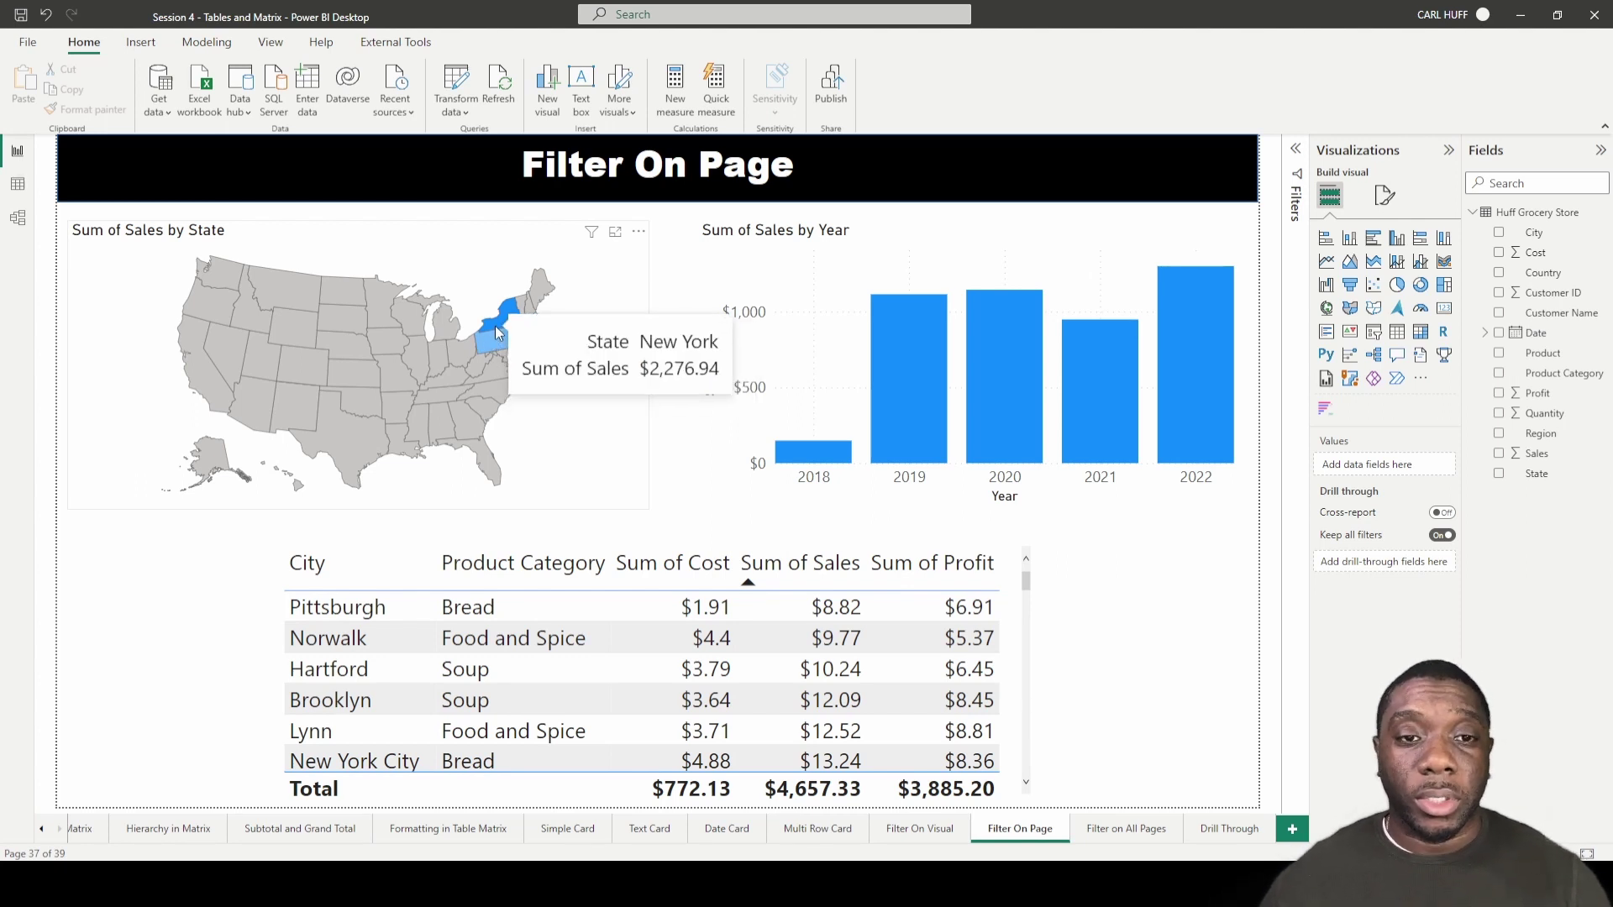
click(759, 582)
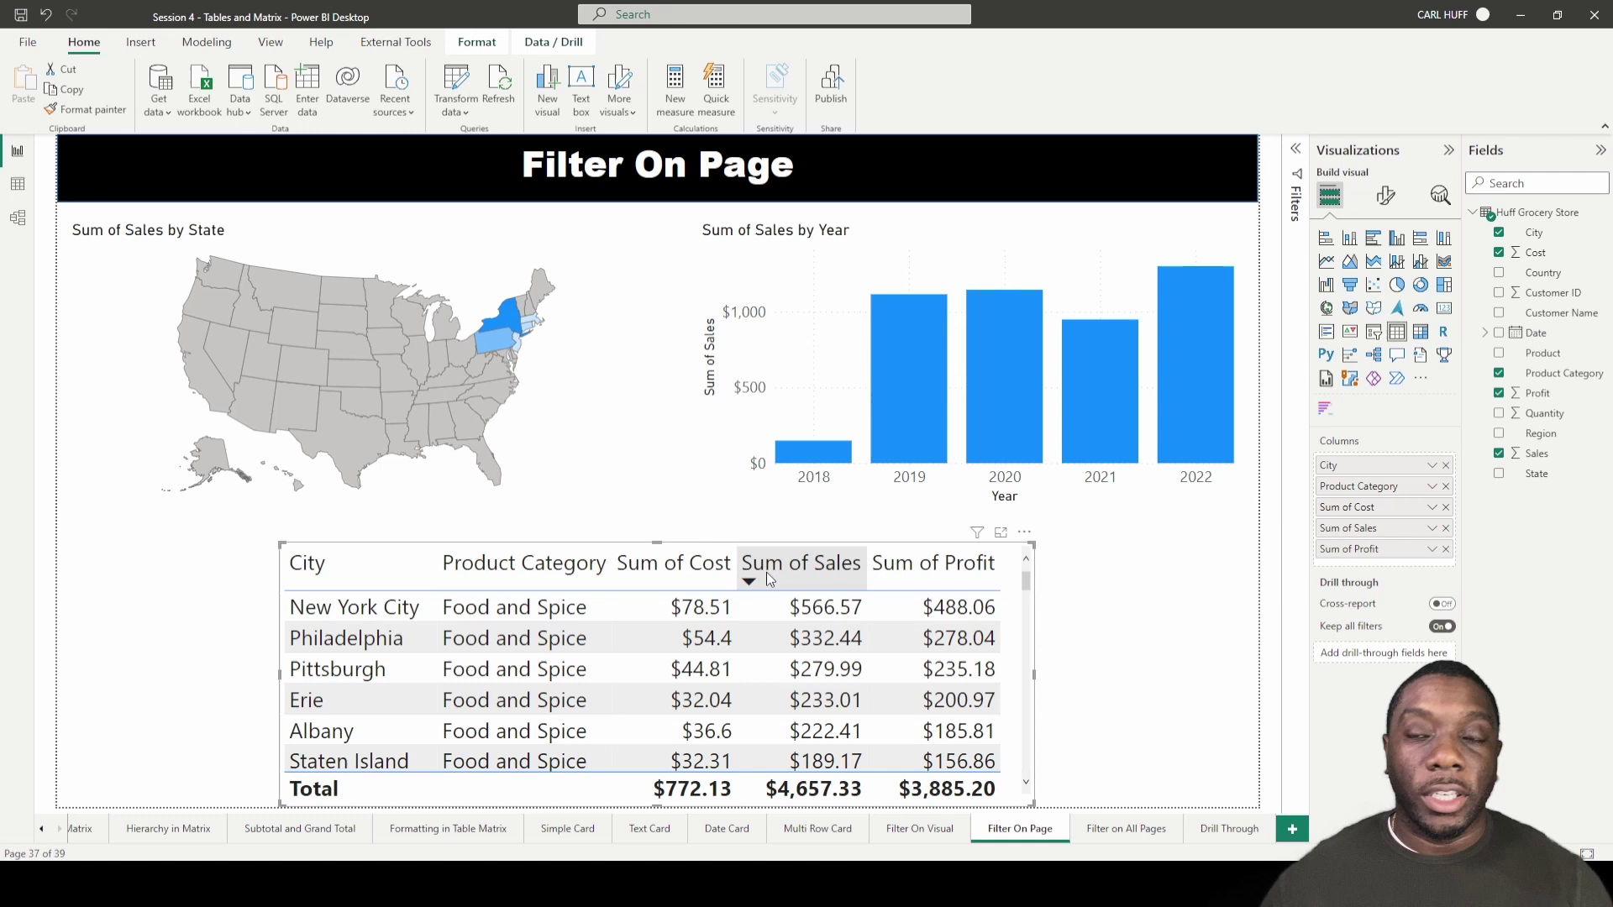
Tick South in the page Region filter, then hide the Filters pane and deselect the table
click(1296, 192)
click(1168, 707)
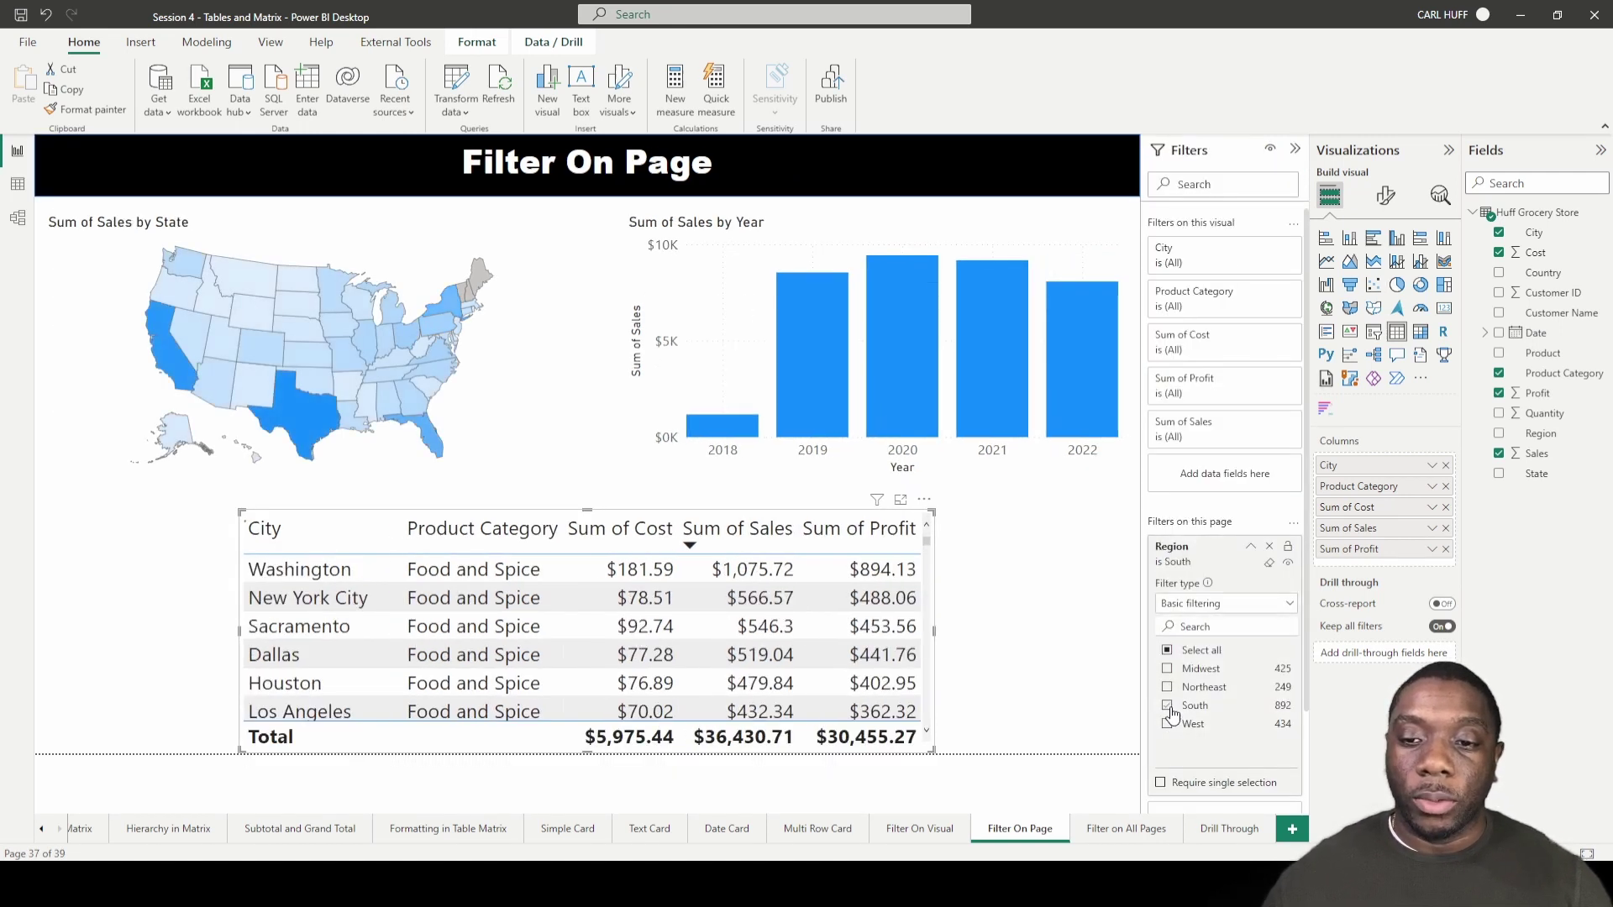
click(1295, 149)
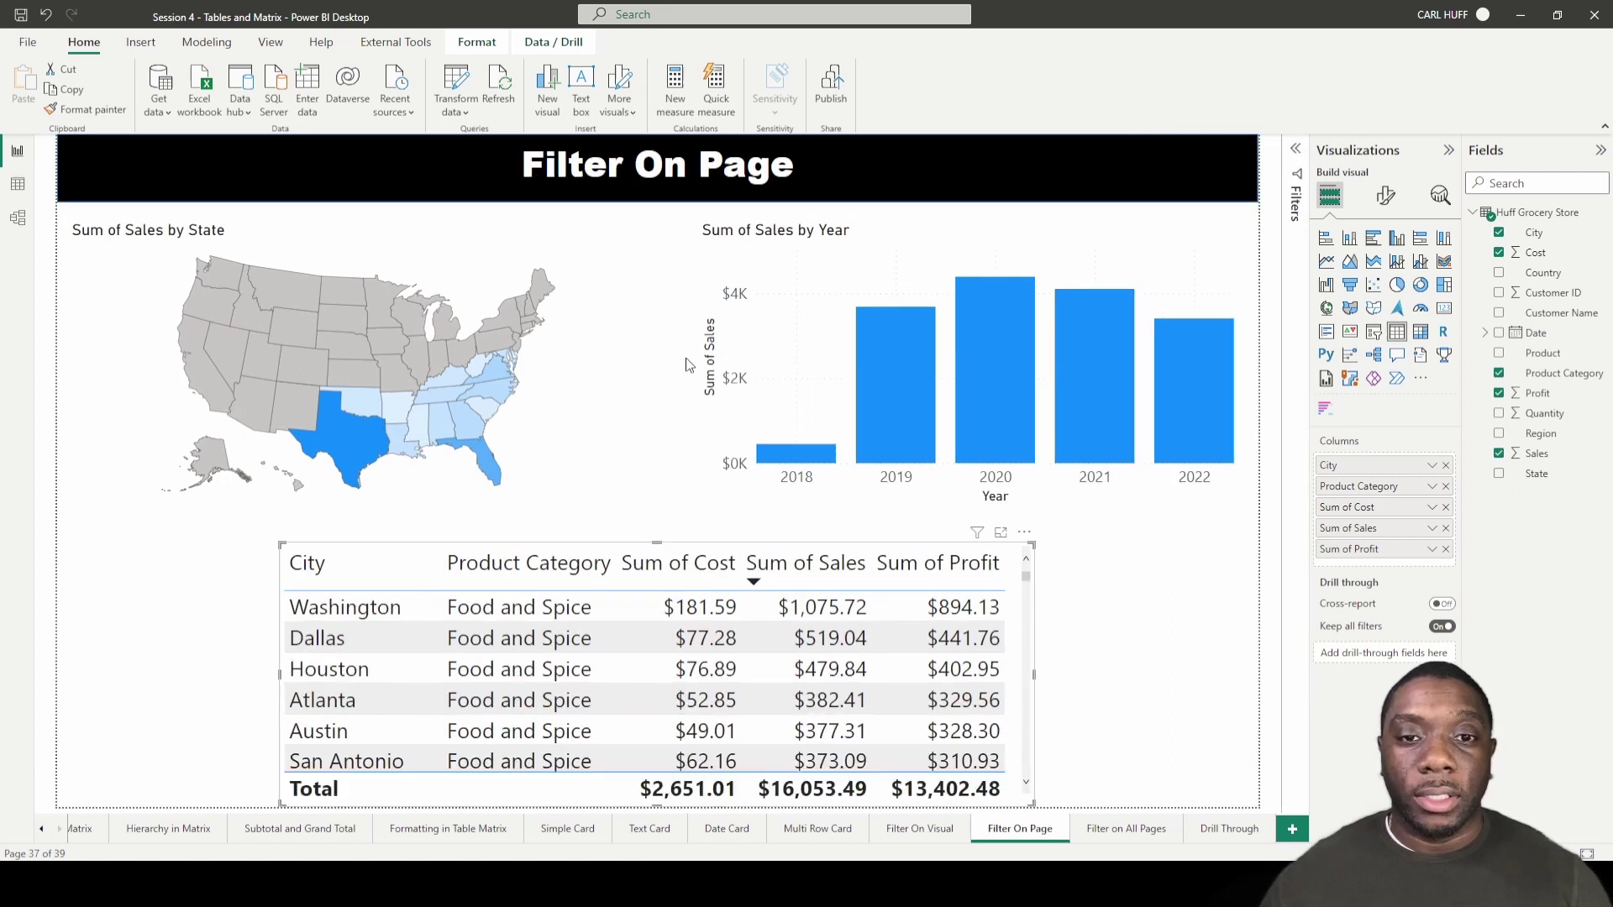
click(688, 366)
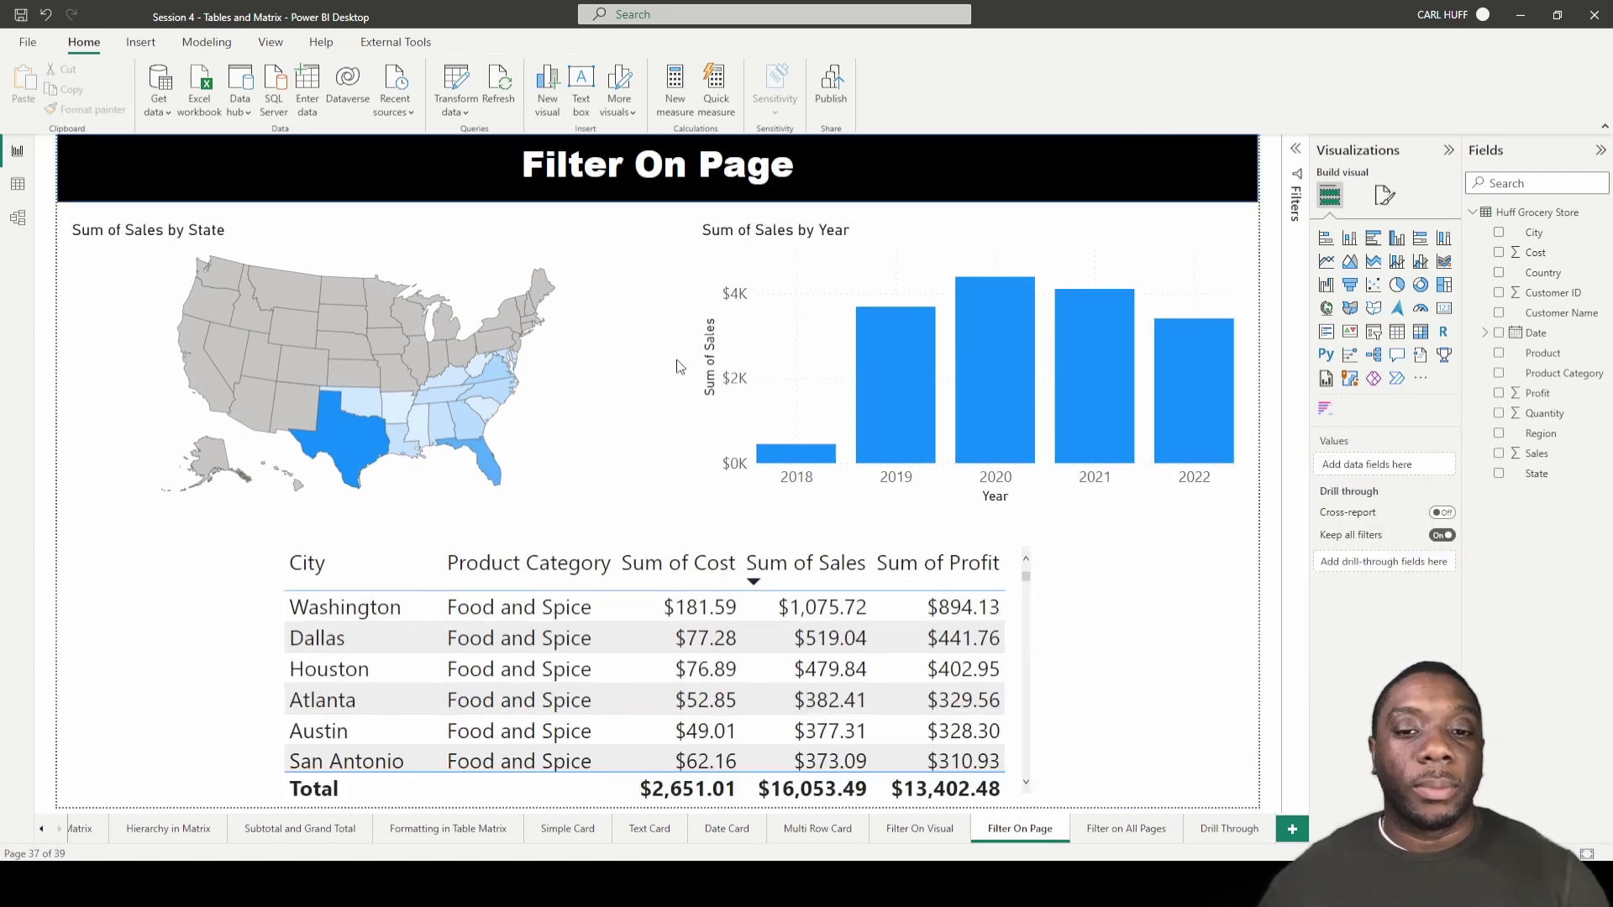